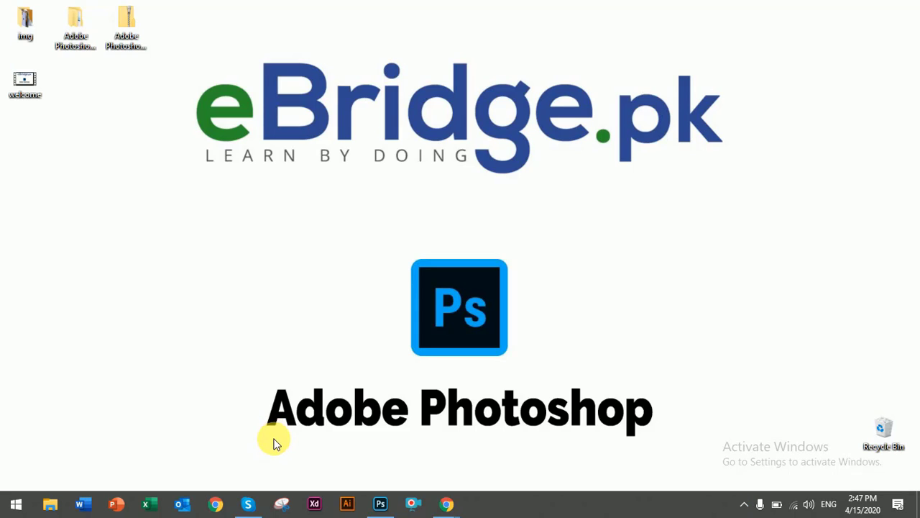
Restore the Photoshop window with the goose photo and open the crop tools flyout
left_click(386, 512)
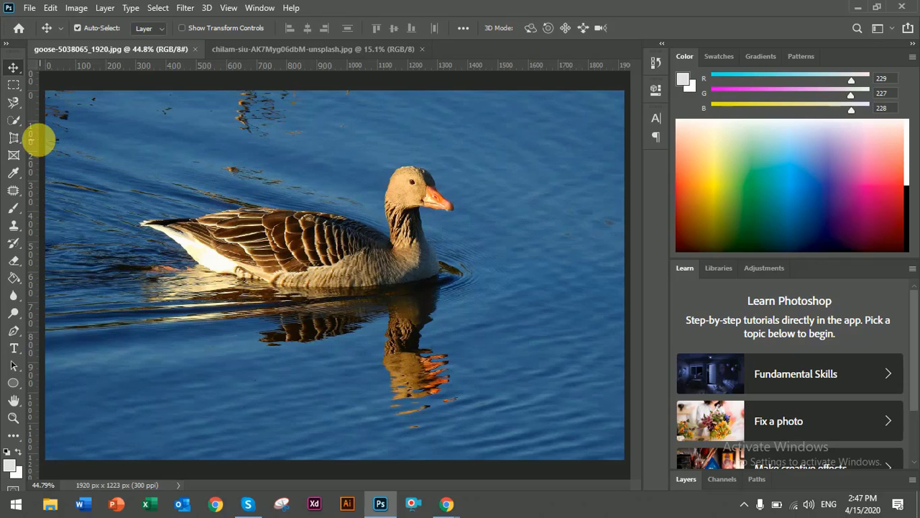
left_click(12, 144)
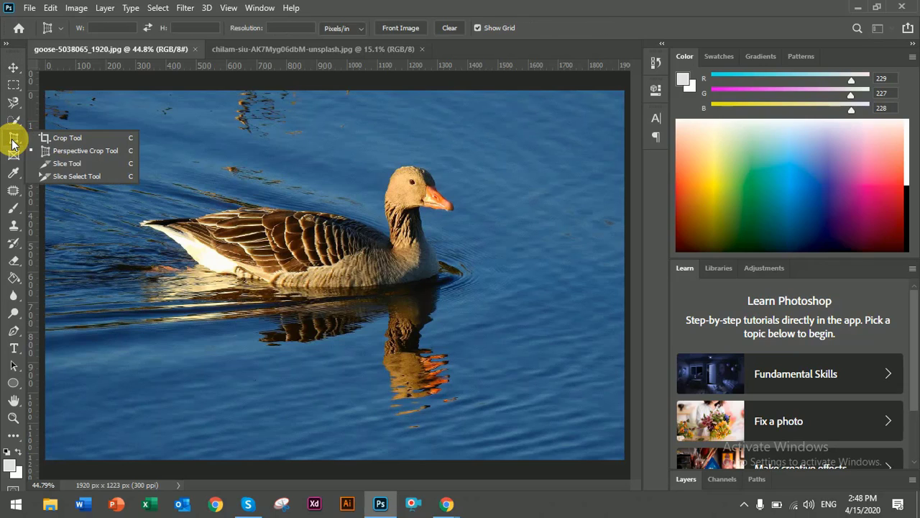
Switch to the Crop Tool and resize the 5:7 crop box around the goose
left_click(67, 138)
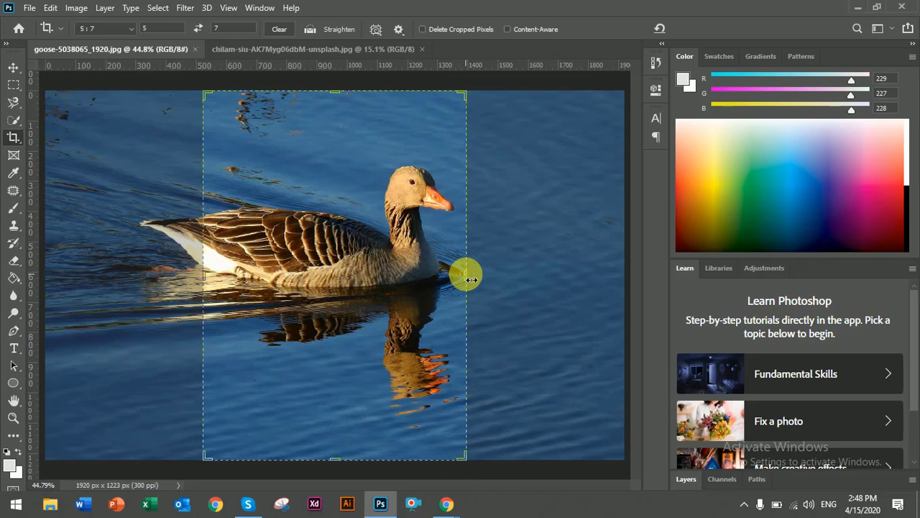
mouse_move(471, 279)
left_mouse_down()
mouse_move(483, 279)
mouse_move(469, 279)
left_mouse_up()
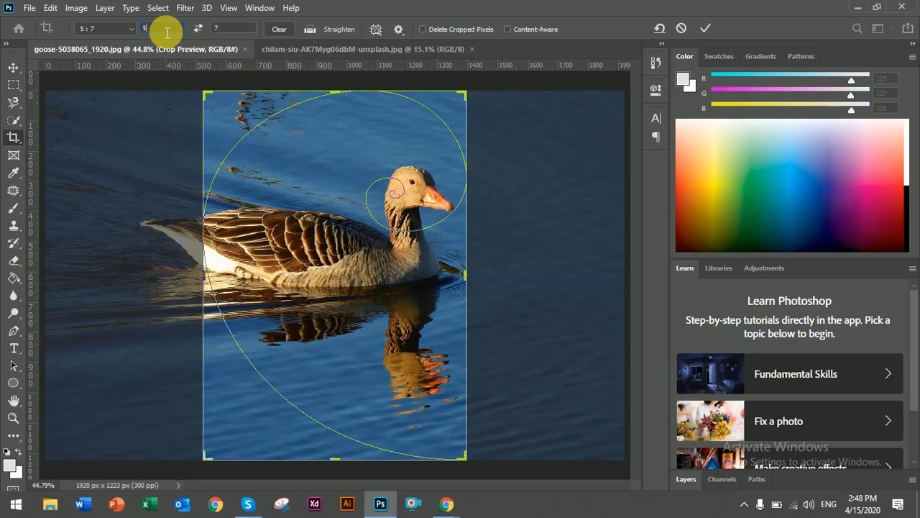
Try the 4 x 5 in 300 ppi crop preset, then settle on 1024 x 768 px 92 ppi
left_click(135, 33)
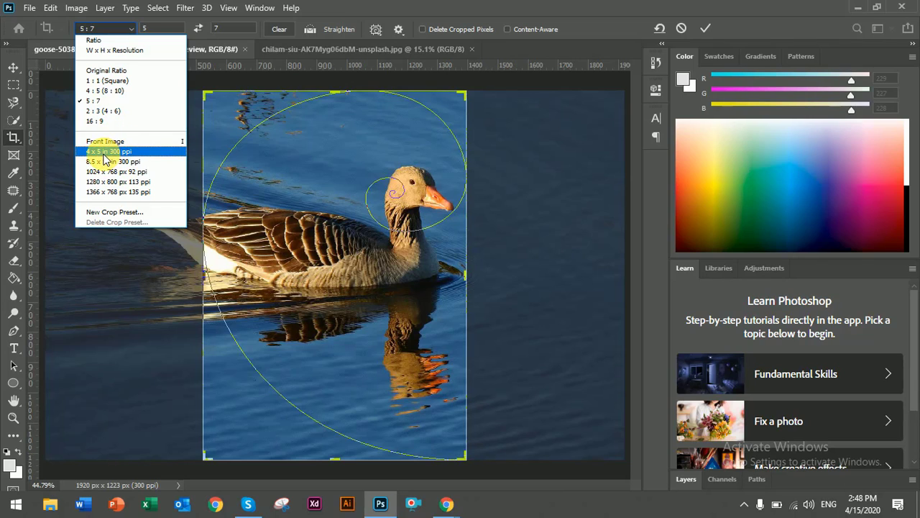
left_click(134, 153)
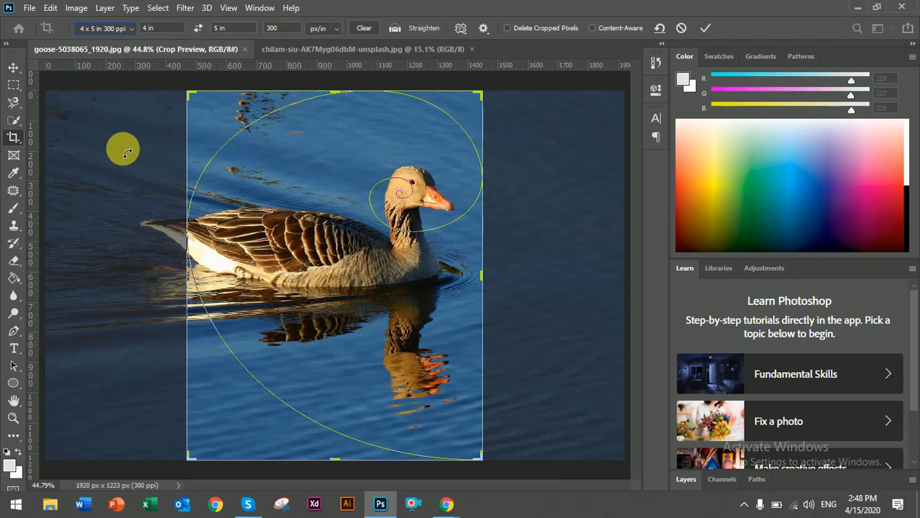
left_click(126, 28)
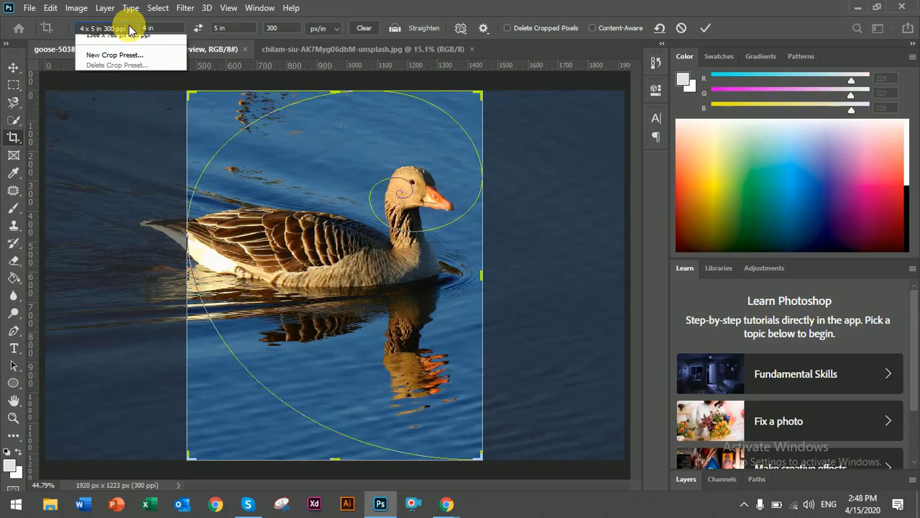
left_click(115, 173)
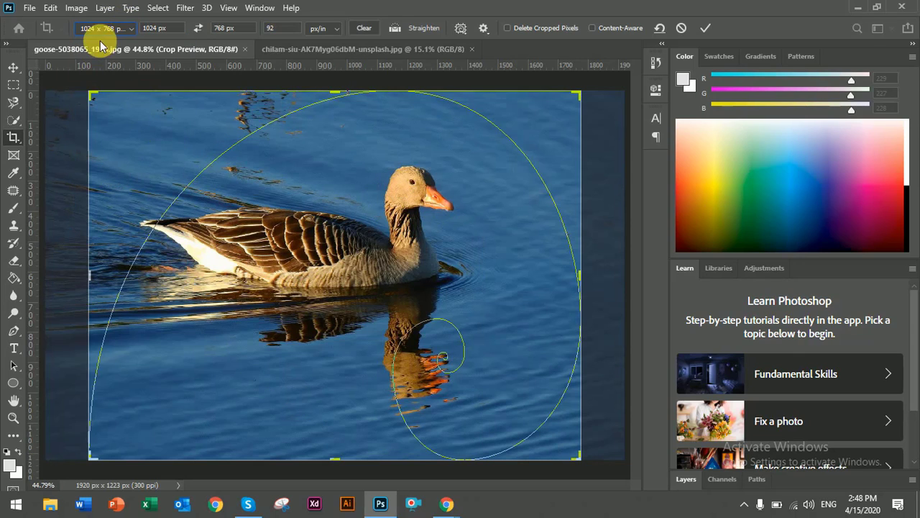
left_click(132, 31)
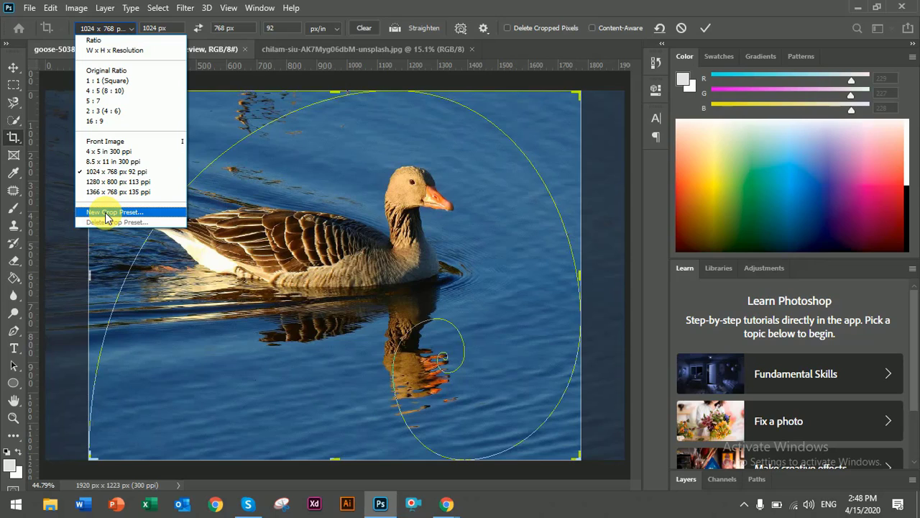
left_click(105, 212)
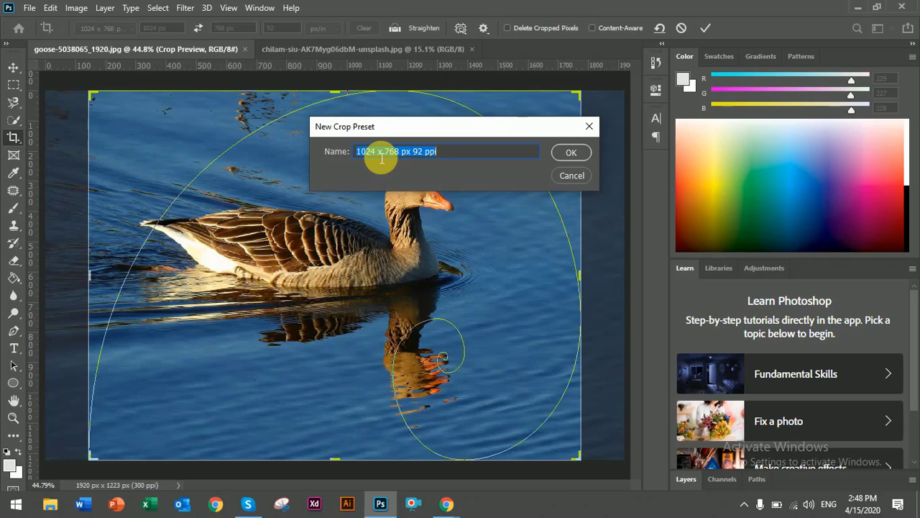
left_click(561, 158)
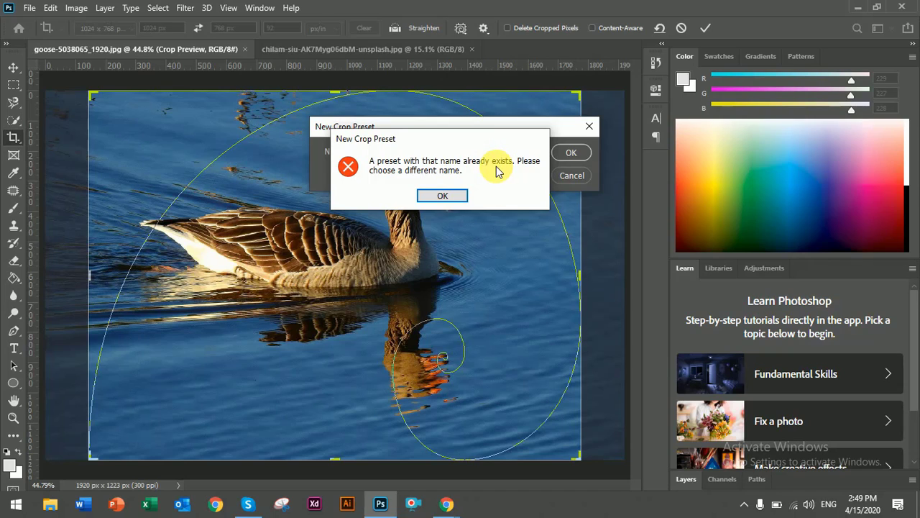
left_click(462, 200)
left_click(560, 176)
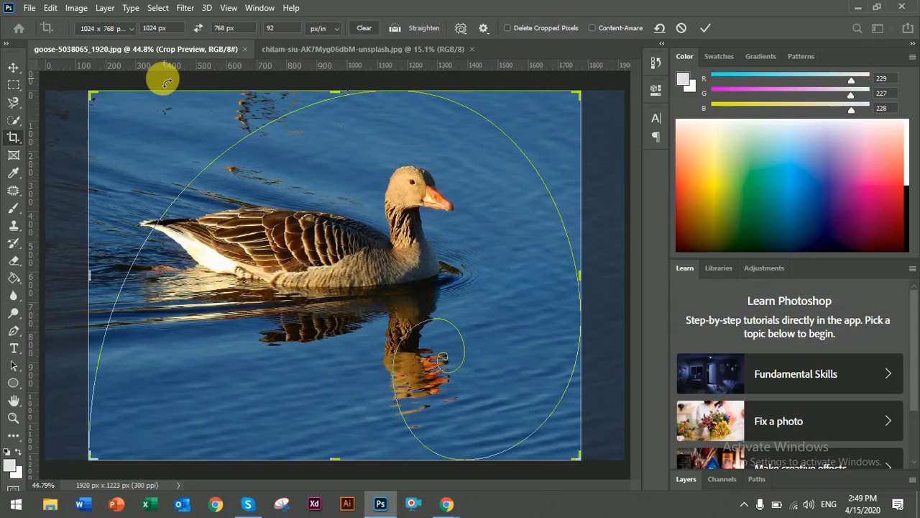
Clear the crop's width, height and resolution values and turn on Straighten
left_click(335, 32)
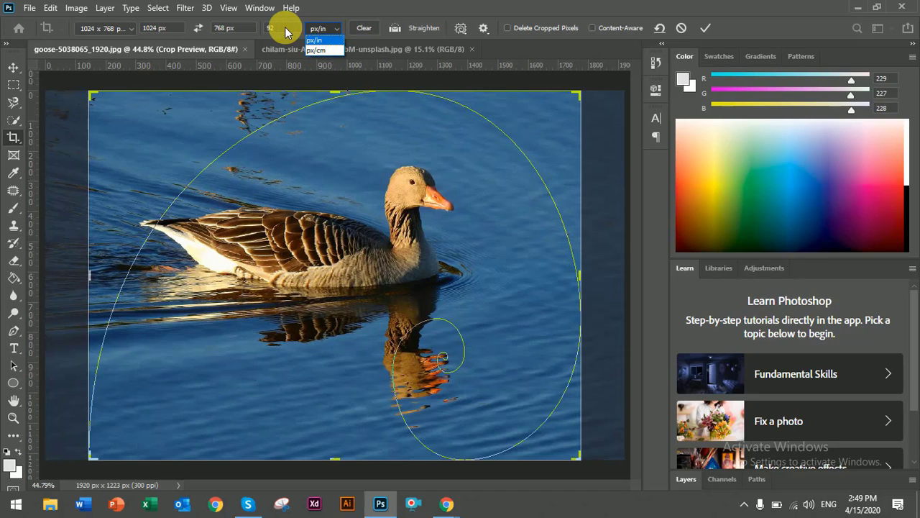
left_click(357, 30)
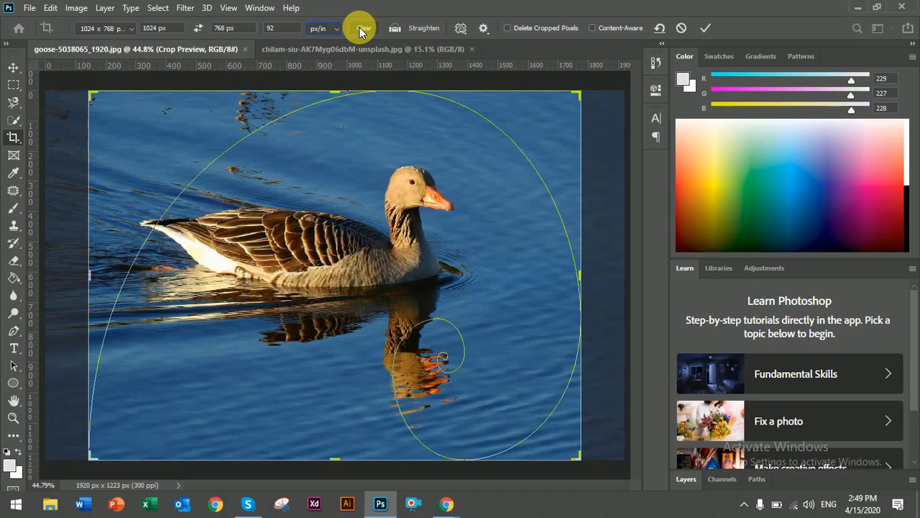
left_click(360, 29)
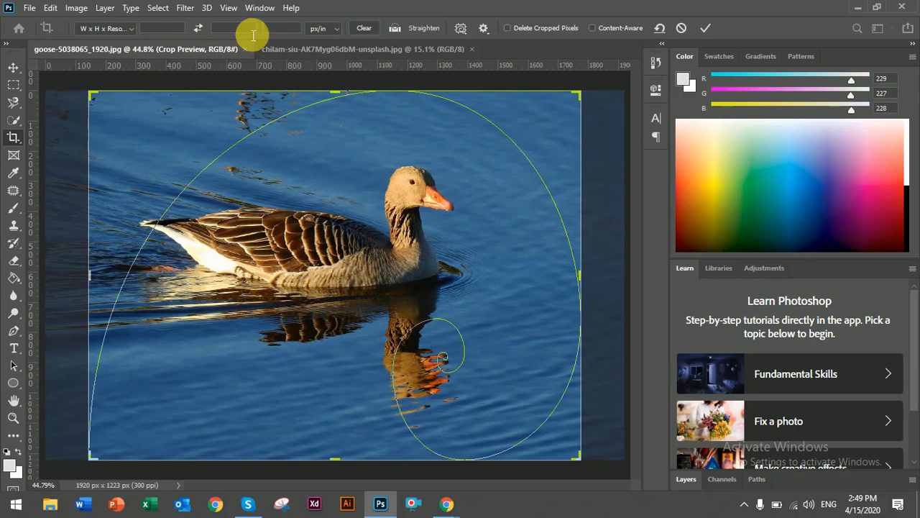
left_click(396, 30)
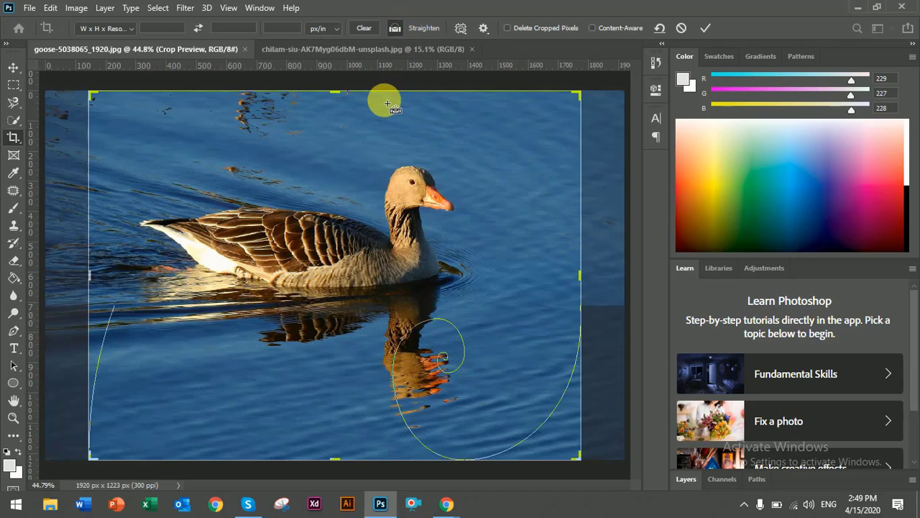
left_click_drag(387, 104, 391, 461)
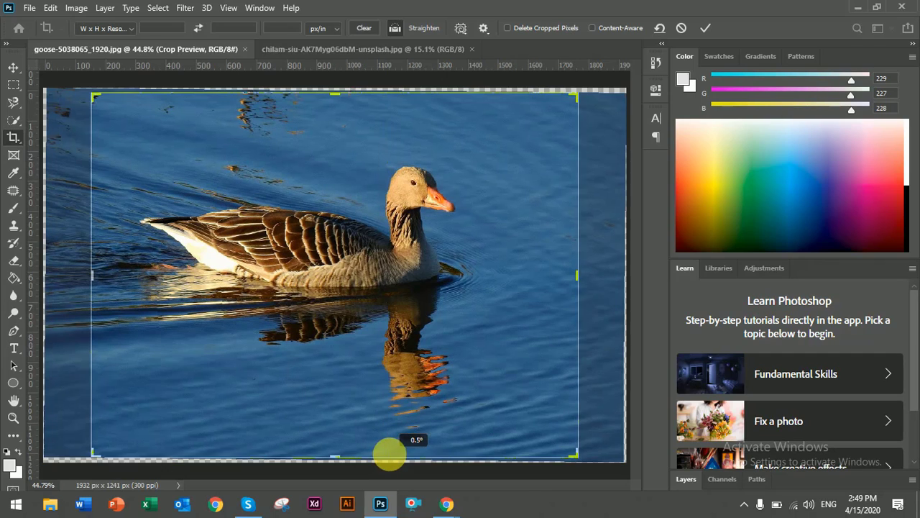
key("o")
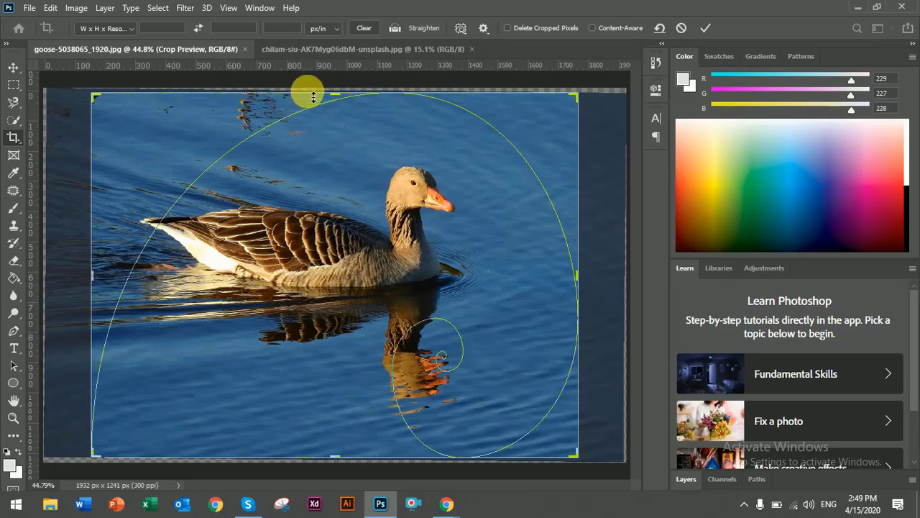
mouse_move(589, 91)
left_mouse_down()
mouse_move(599, 114)
mouse_move(603, 91)
left_mouse_up()
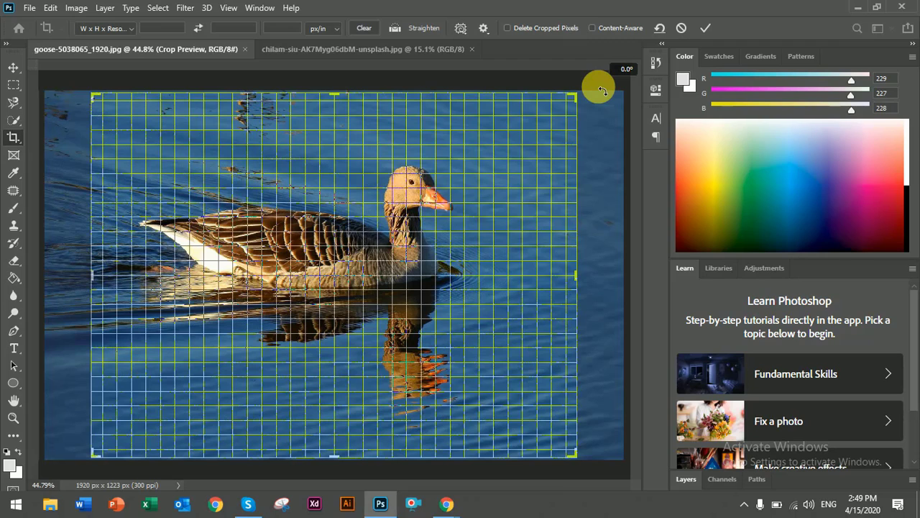
left_click_drag(603, 90, 596, 87)
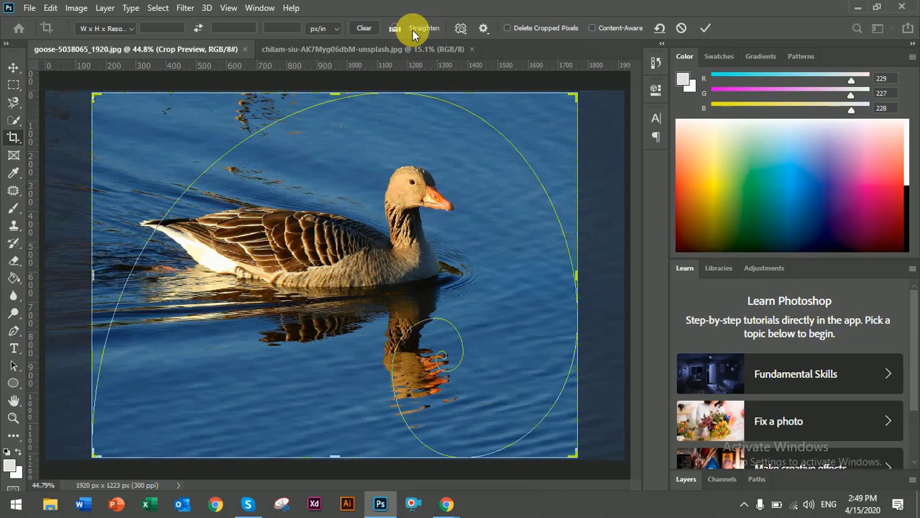
Cycle the crop overlay through Rule of Thirds and Grid, ending on Diagonal
left_click(461, 30)
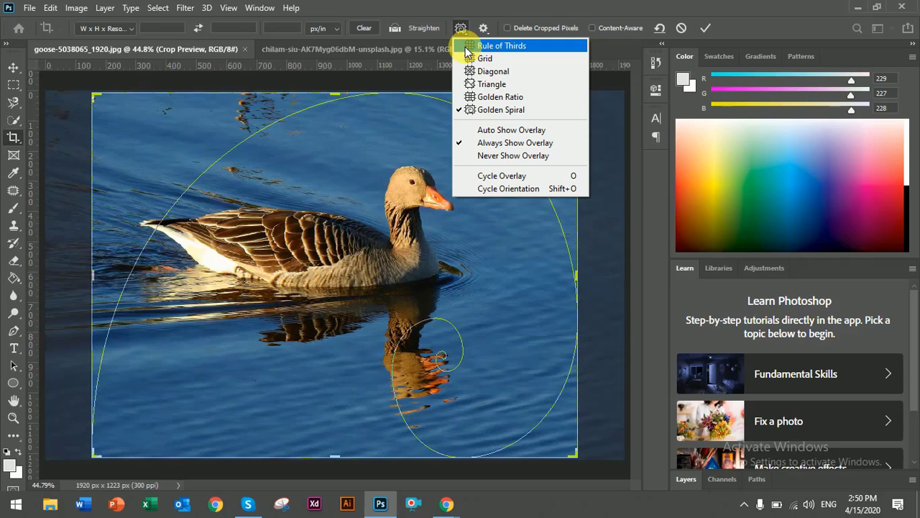
left_click(468, 50)
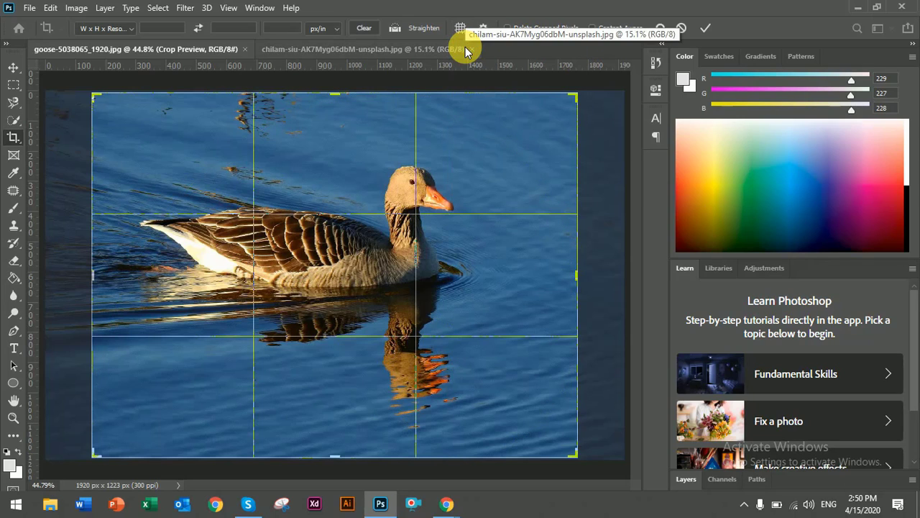
left_click(460, 31)
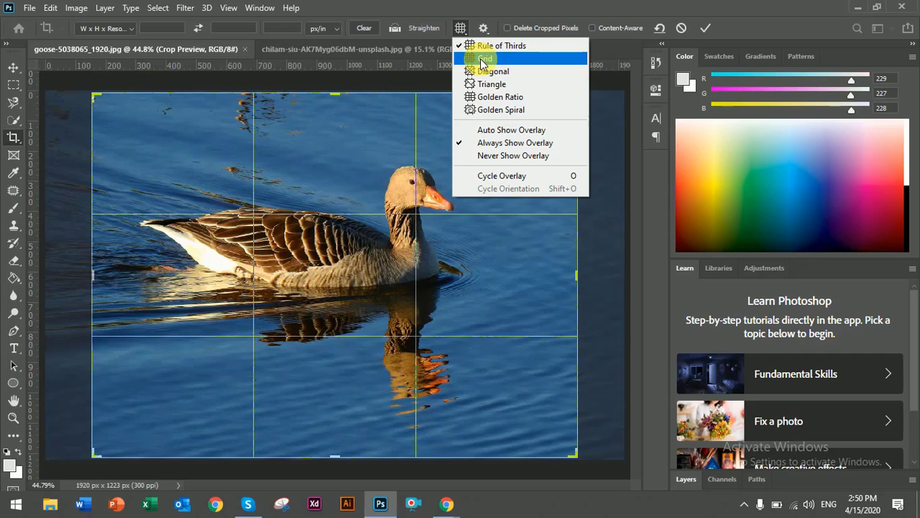
left_click(482, 59)
left_click(461, 28)
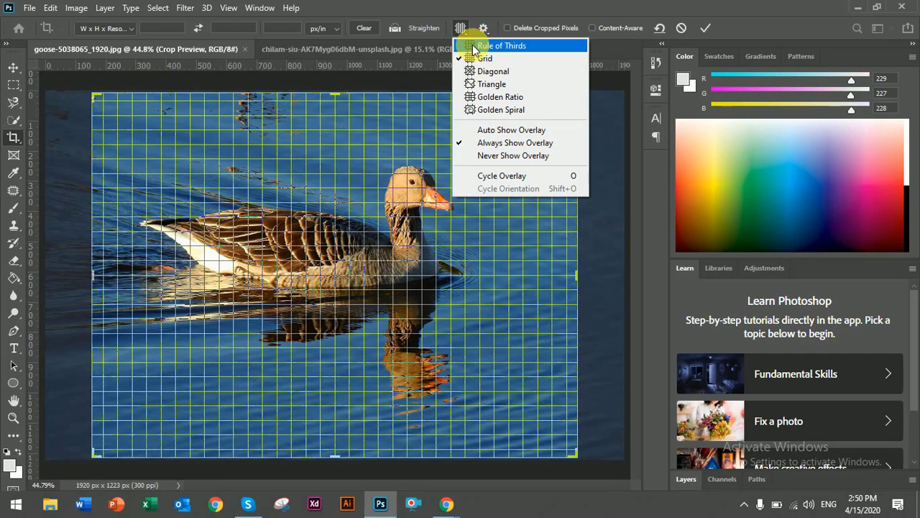
left_click(477, 71)
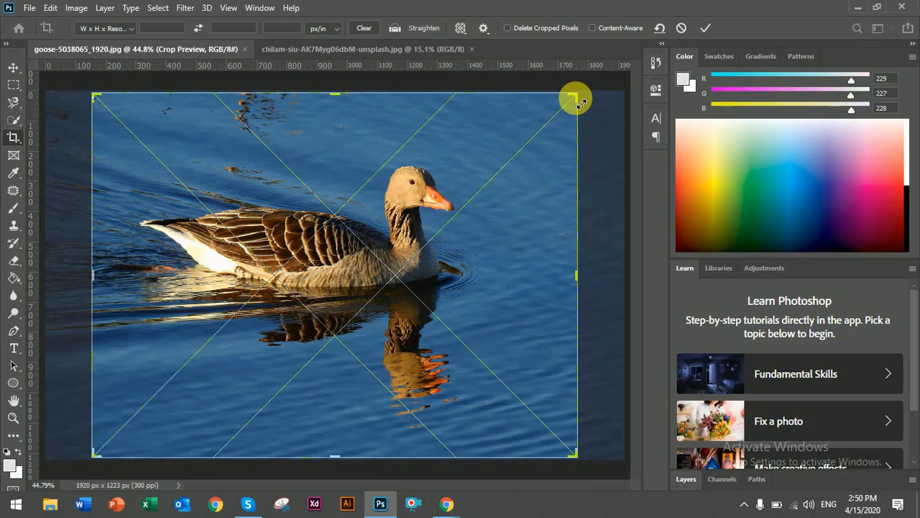
Resize the crop box by its top-right corner and right edge to about 1822 x 1223 px
mouse_move(574, 96)
left_mouse_down()
mouse_move(562, 113)
mouse_move(481, 144)
mouse_move(475, 160)
left_mouse_up()
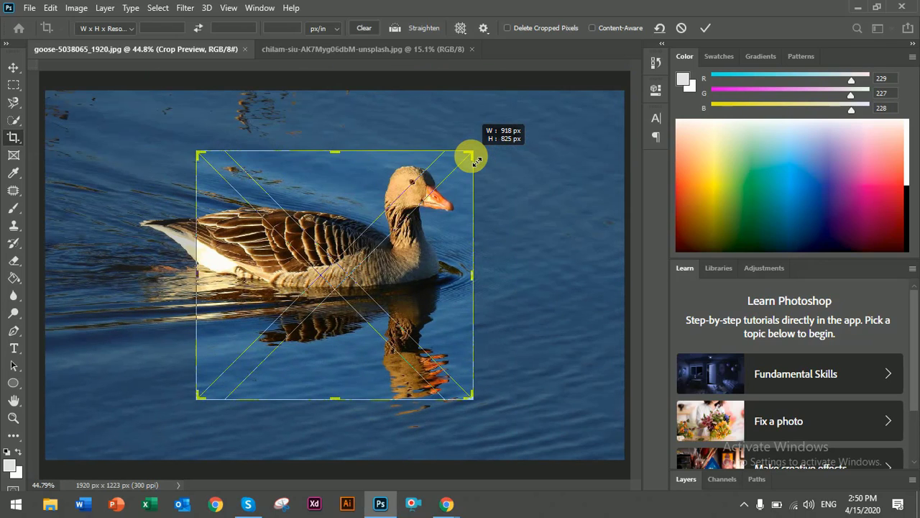
mouse_move(474, 160)
left_mouse_down()
mouse_move(436, 185)
mouse_move(452, 169)
mouse_move(551, 136)
mouse_move(554, 175)
left_mouse_up()
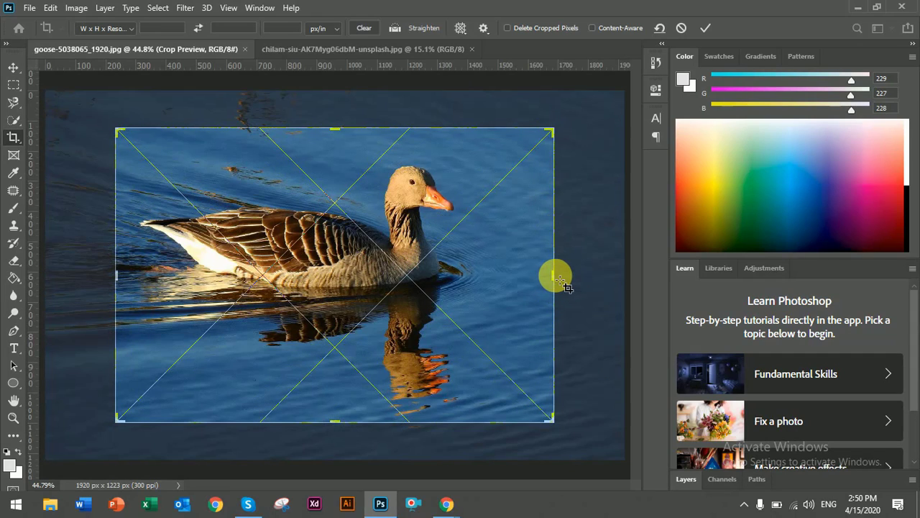
mouse_move(553, 280)
left_mouse_down()
mouse_move(569, 262)
mouse_move(511, 261)
mouse_move(560, 265)
left_mouse_up()
mouse_move(556, 279)
left_mouse_down()
mouse_move(510, 271)
mouse_move(590, 268)
mouse_move(555, 200)
mouse_move(567, 273)
mouse_move(608, 304)
mouse_move(600, 299)
left_mouse_up()
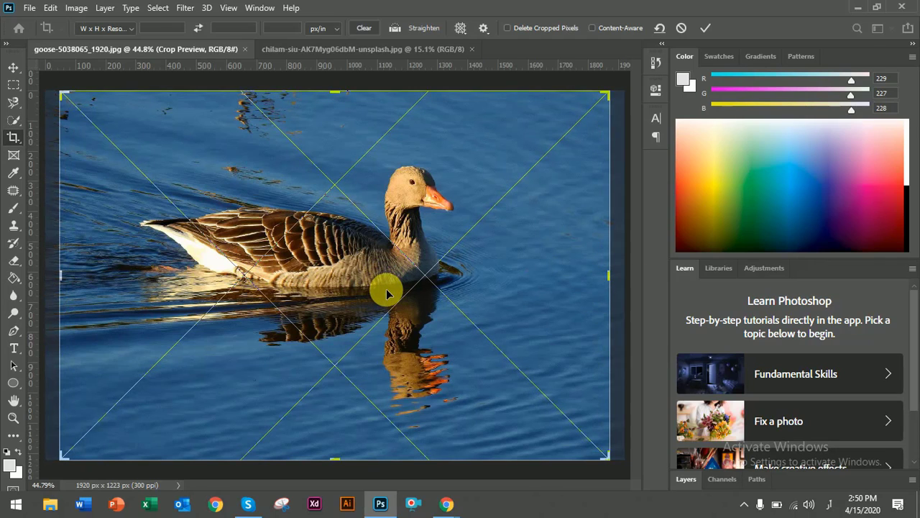
Stretch the crop full width, lower its top and raise its bottom above the reflection
scroll(327, 339, "down", 1)
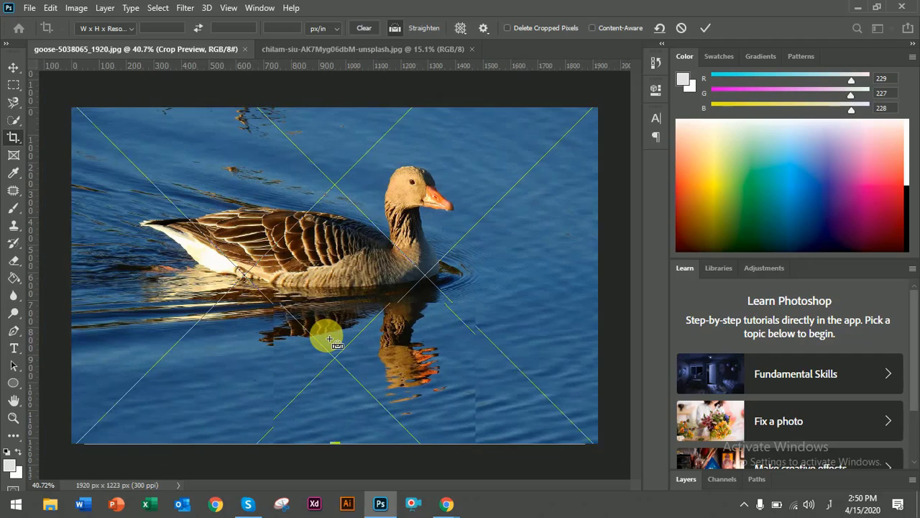
scroll(327, 339, "down", 1)
scroll(327, 340, "down", 1)
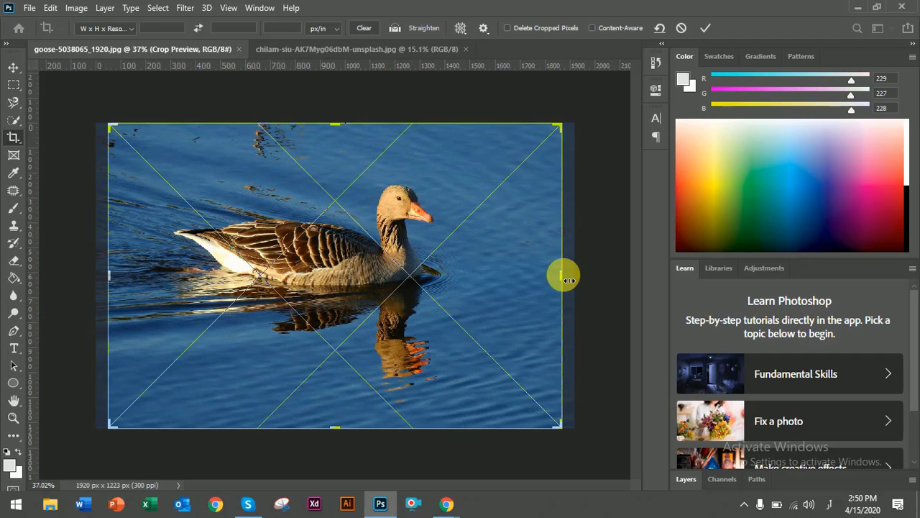
left_click_drag(563, 275, 573, 279)
key("ctrl+r")
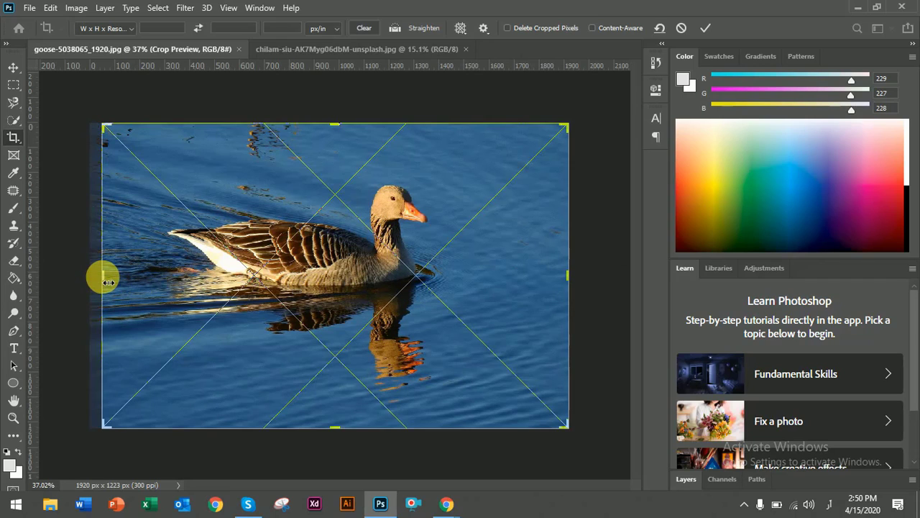
left_click_drag(107, 281, 96, 278)
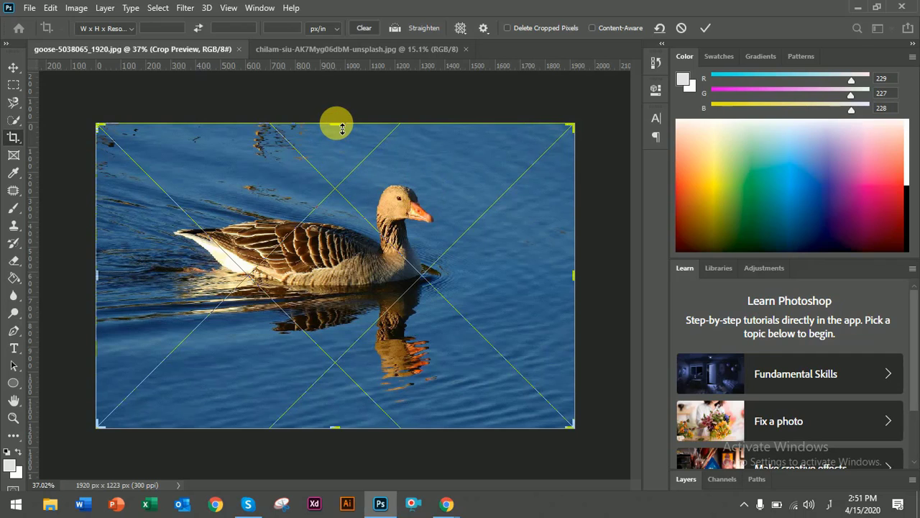
left_click_drag(342, 129, 340, 151)
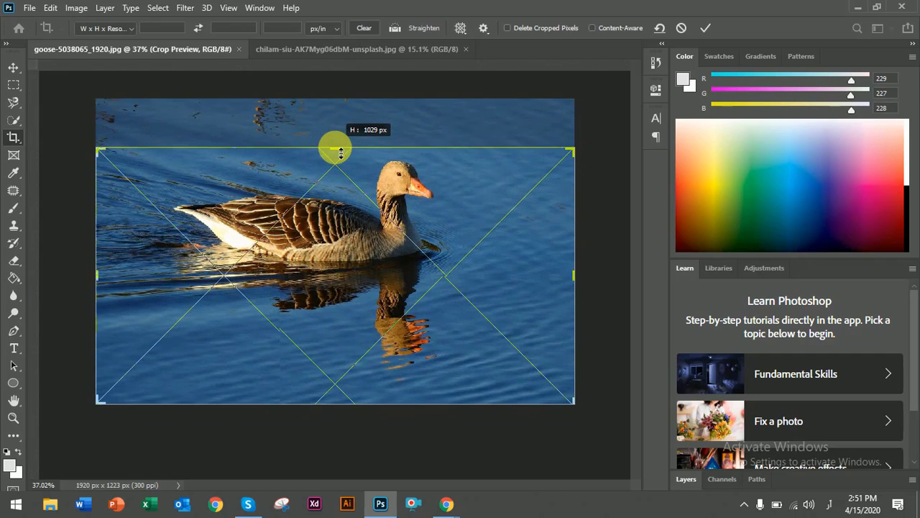
left_click_drag(341, 151, 341, 151)
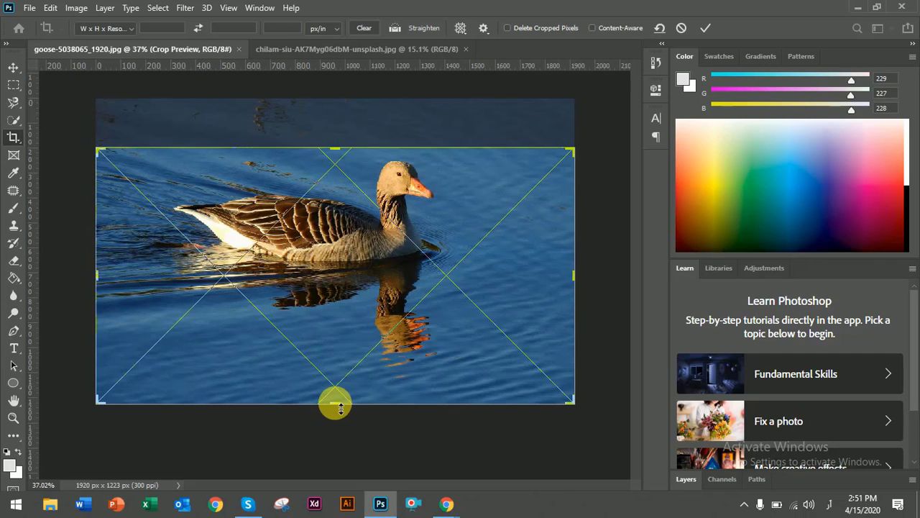
left_click_drag(341, 408, 340, 336)
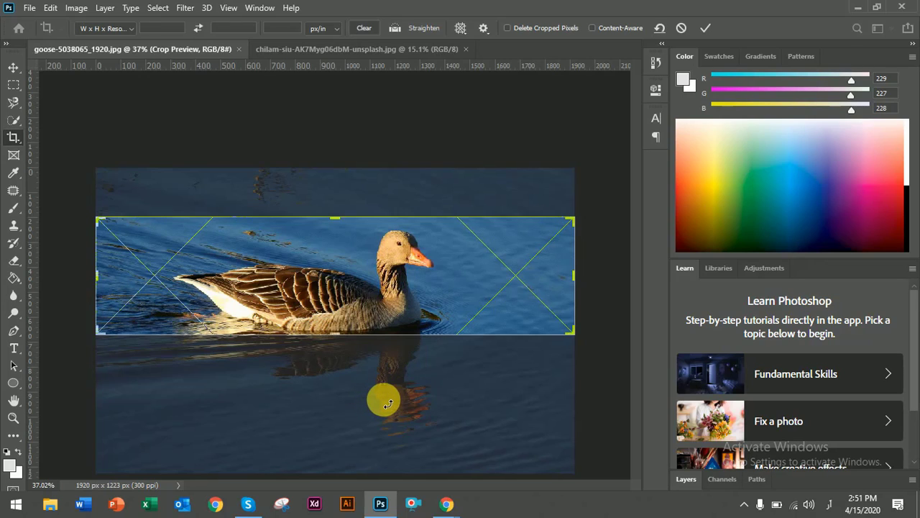
Set the crop shield opacity to 75% in the crop display options
left_click(485, 32)
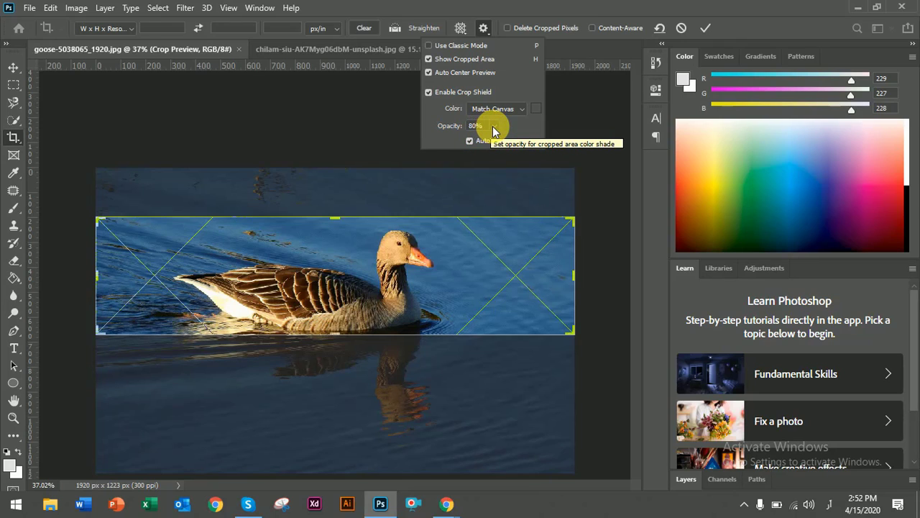
left_click(493, 131)
left_click_drag(495, 141, 475, 143)
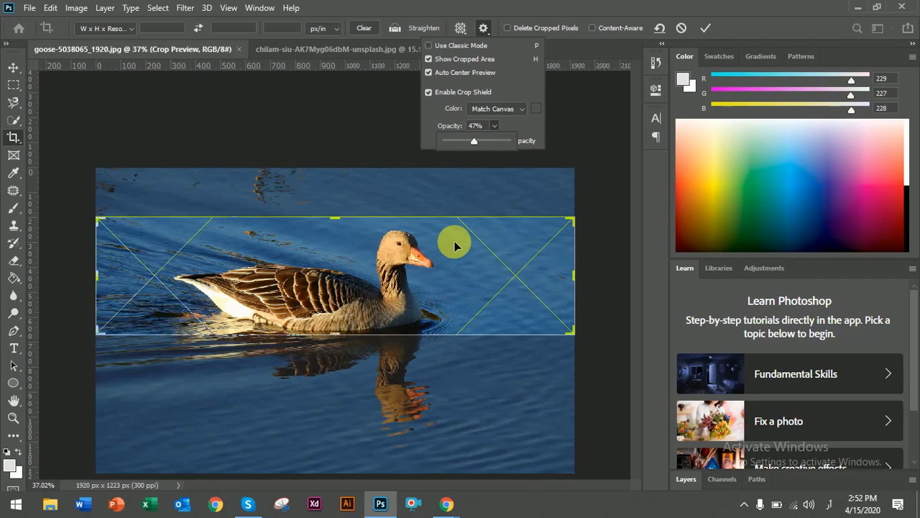
left_click_drag(476, 142, 511, 143)
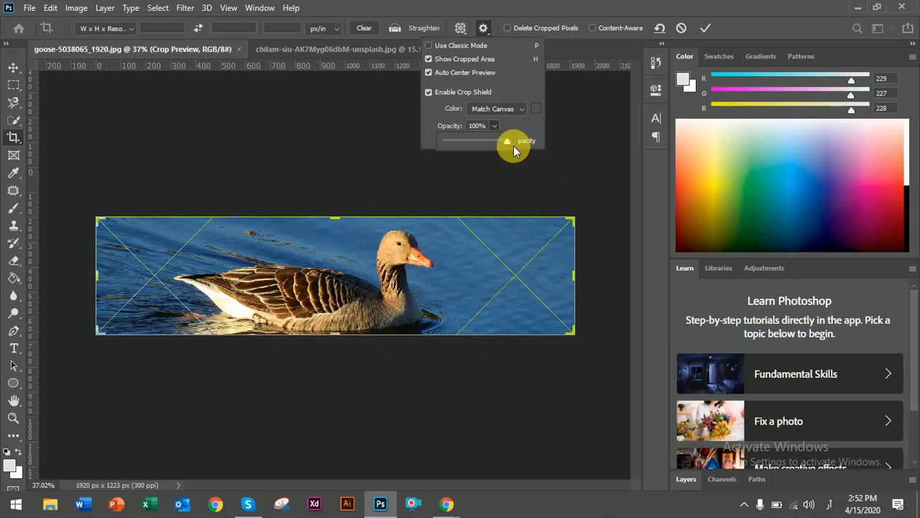
left_click_drag(509, 142, 490, 150)
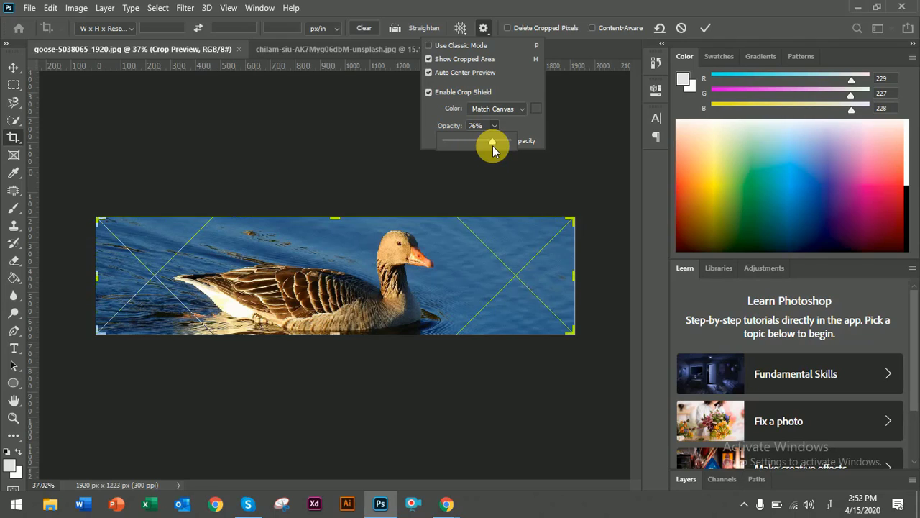
left_click_drag(494, 150, 492, 147)
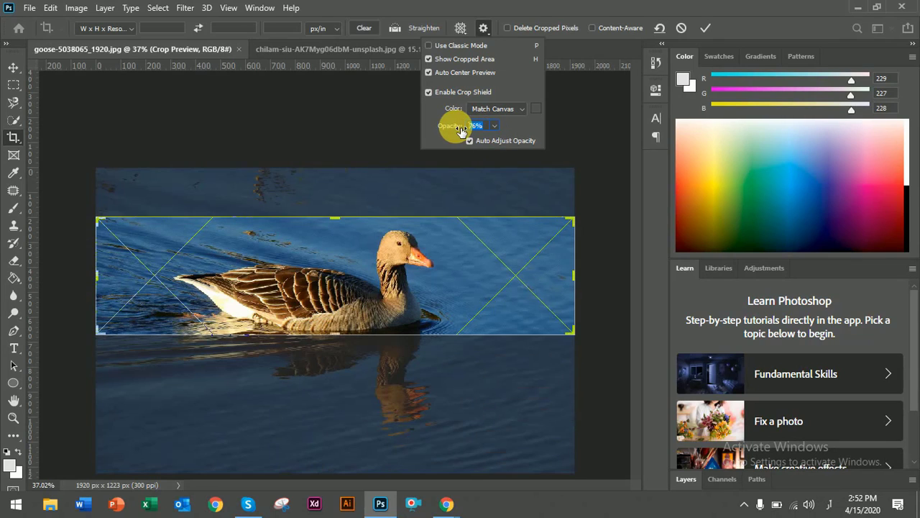
type("75")
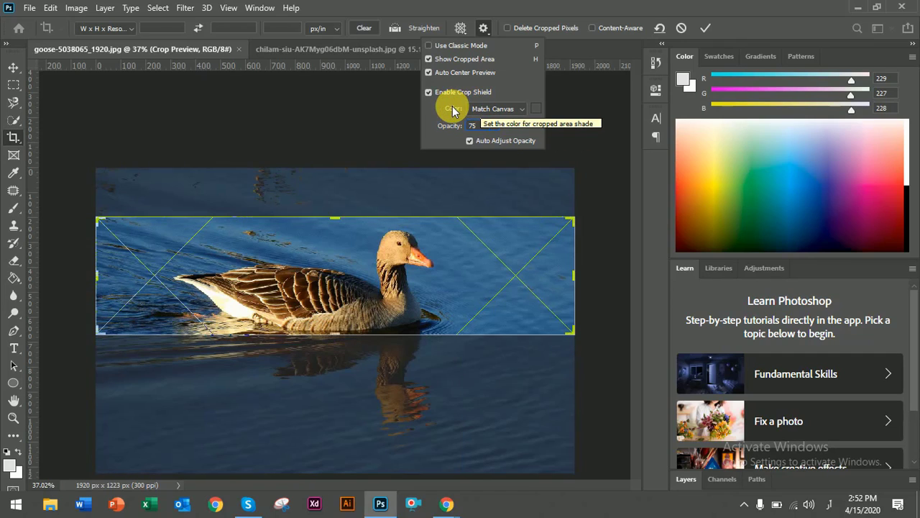
key("Return")
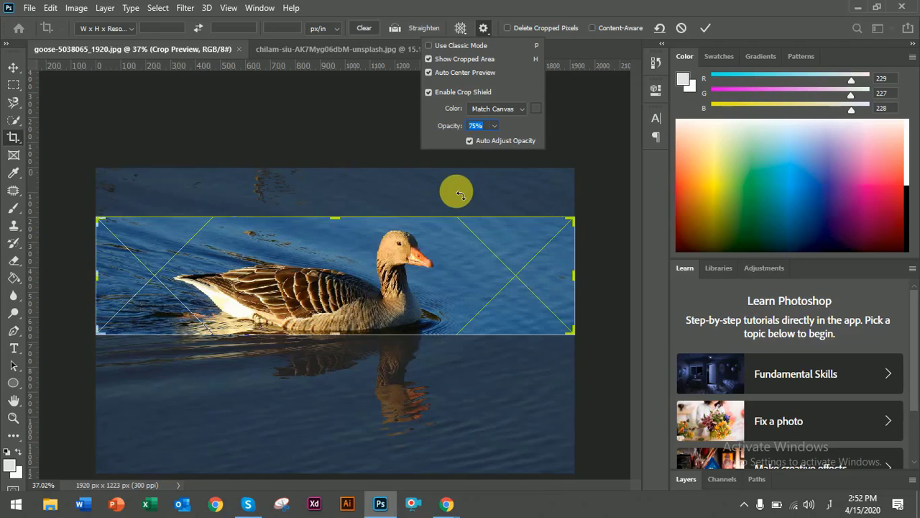
left_click(524, 115)
left_click(499, 139)
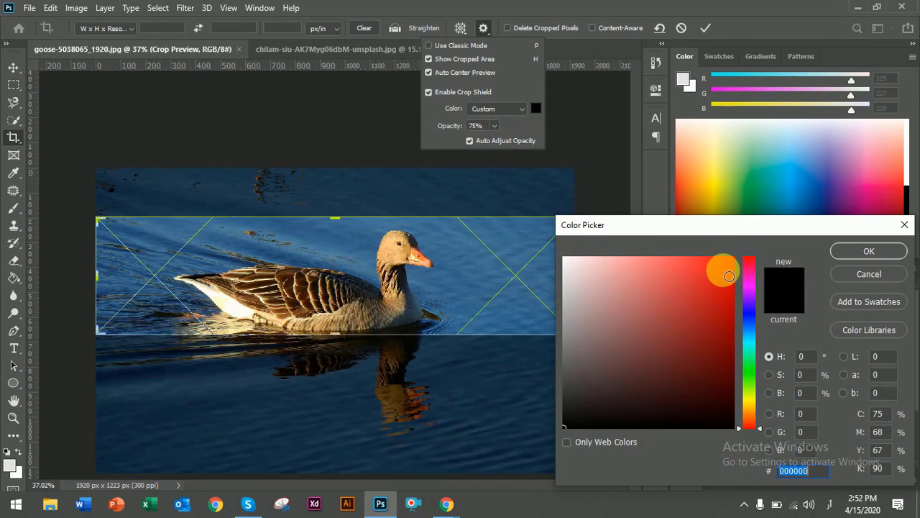
left_click(734, 257)
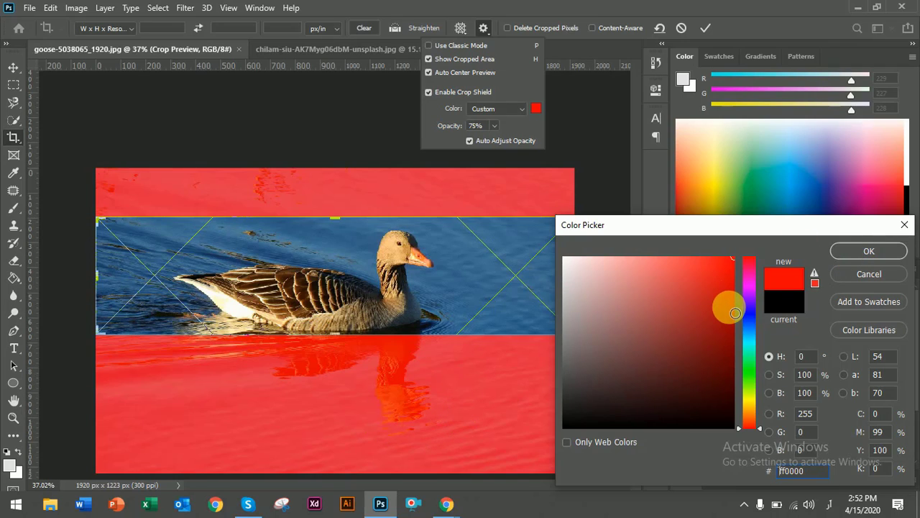
left_click(865, 273)
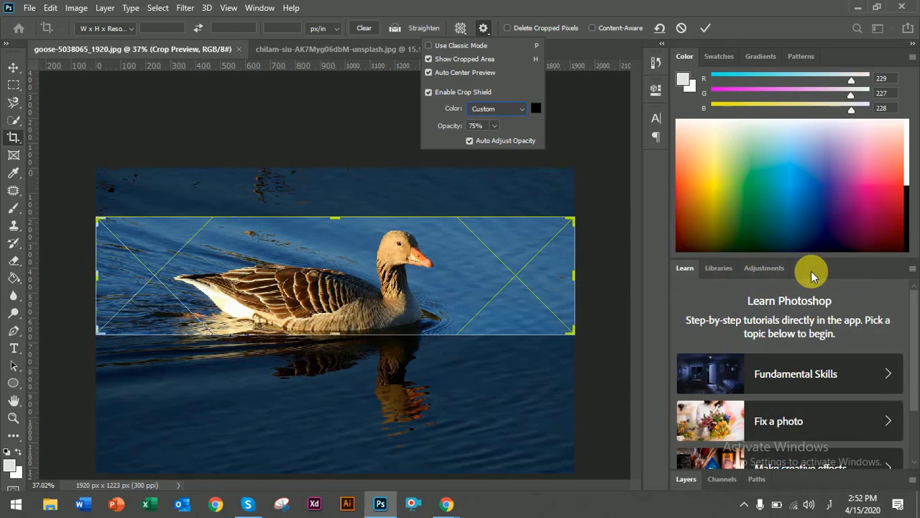
left_click(520, 108)
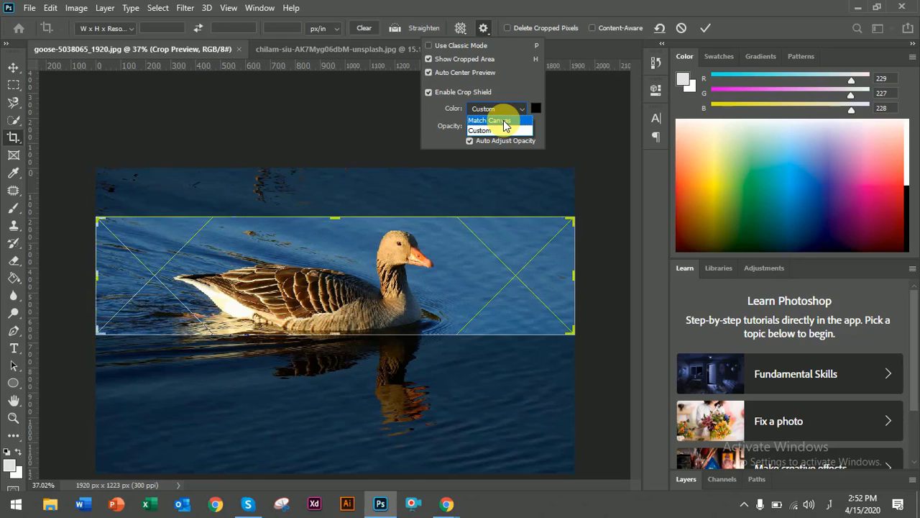
left_click(503, 120)
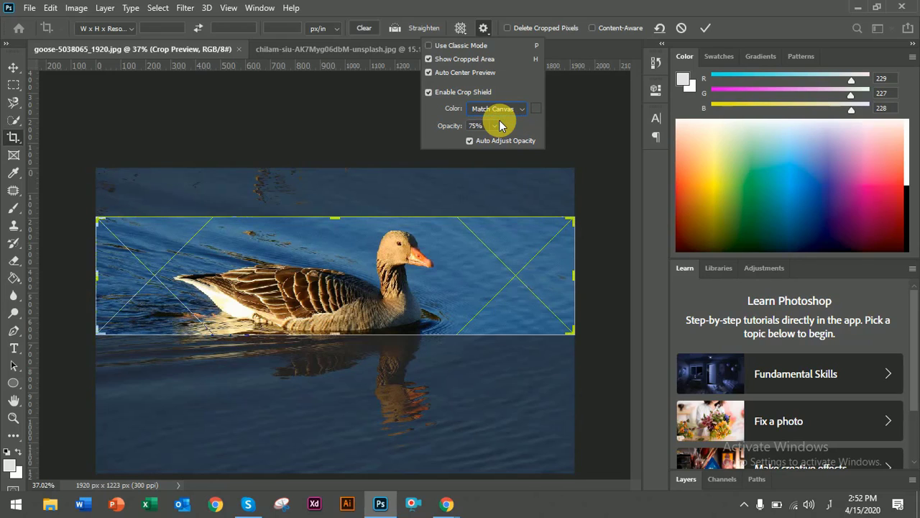
left_click(428, 93)
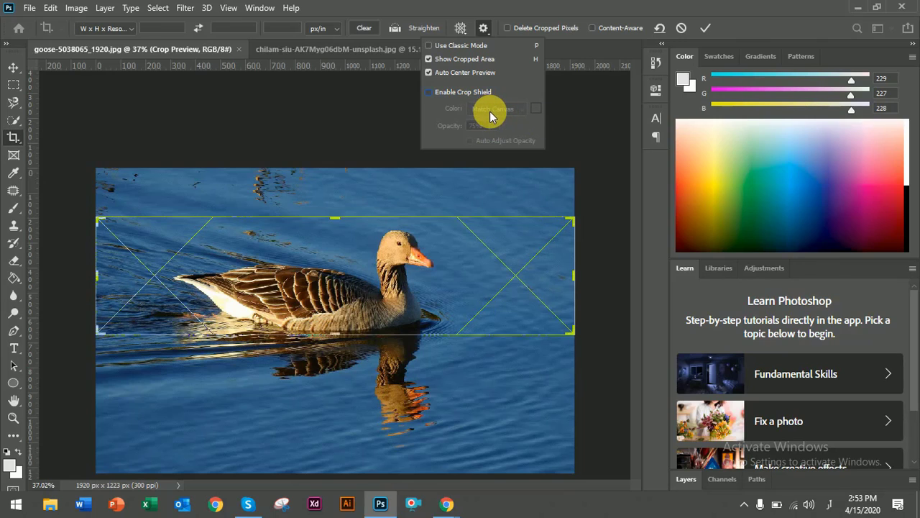
left_click(429, 92)
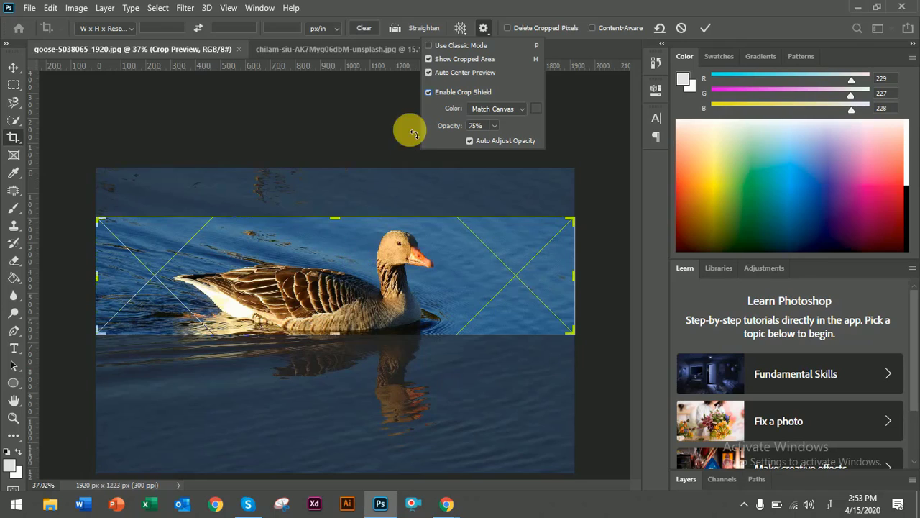
left_click(430, 73)
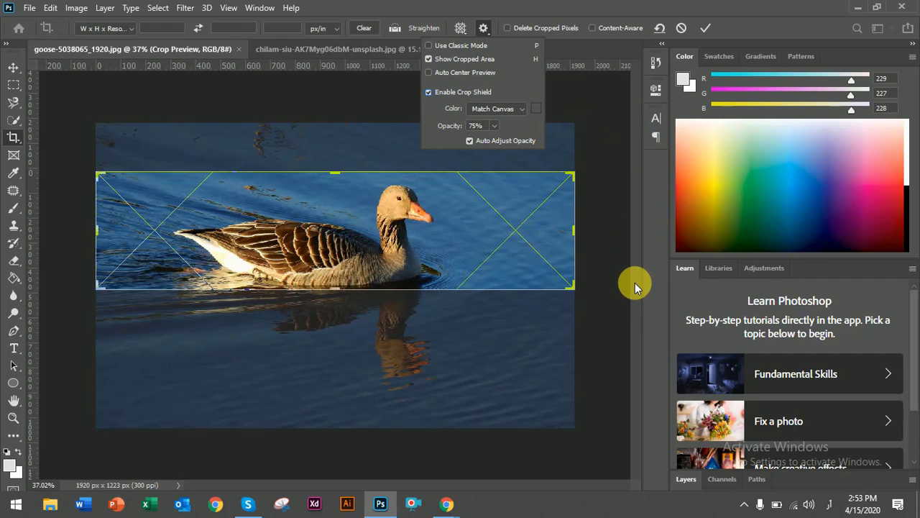
left_click(432, 74)
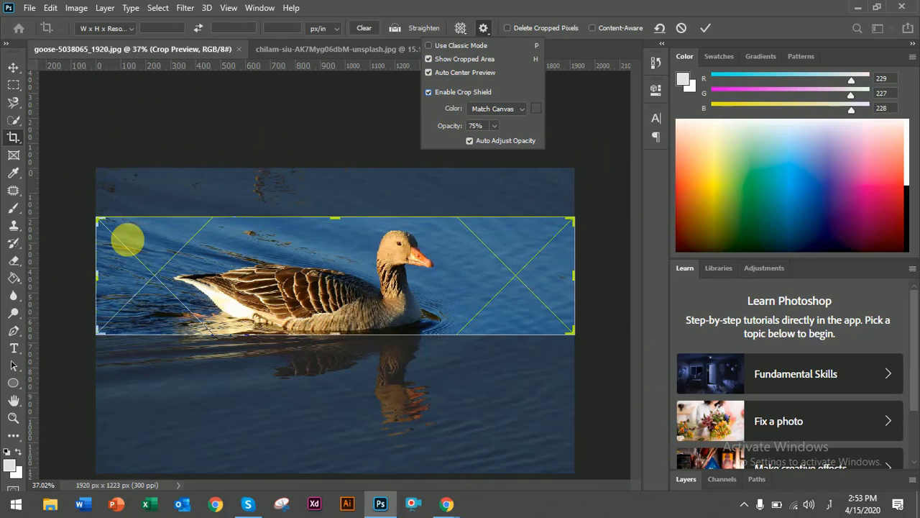
left_click(430, 60)
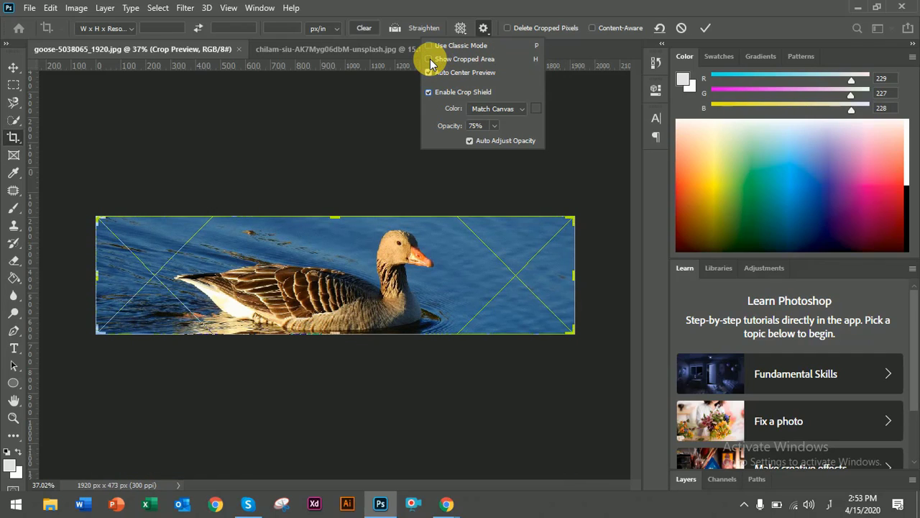
left_click(429, 59)
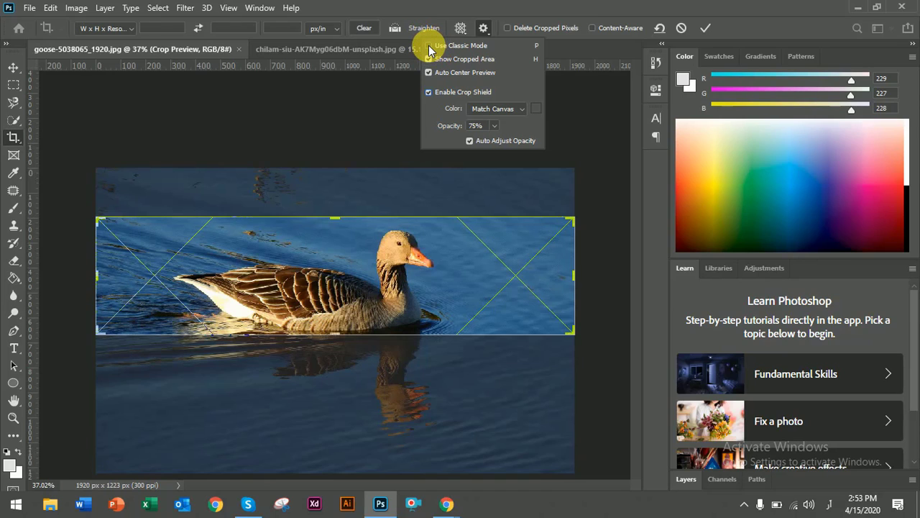
Try Classic Mode, moving the crop box down and back up over the goose, then turn it off
left_click(429, 46)
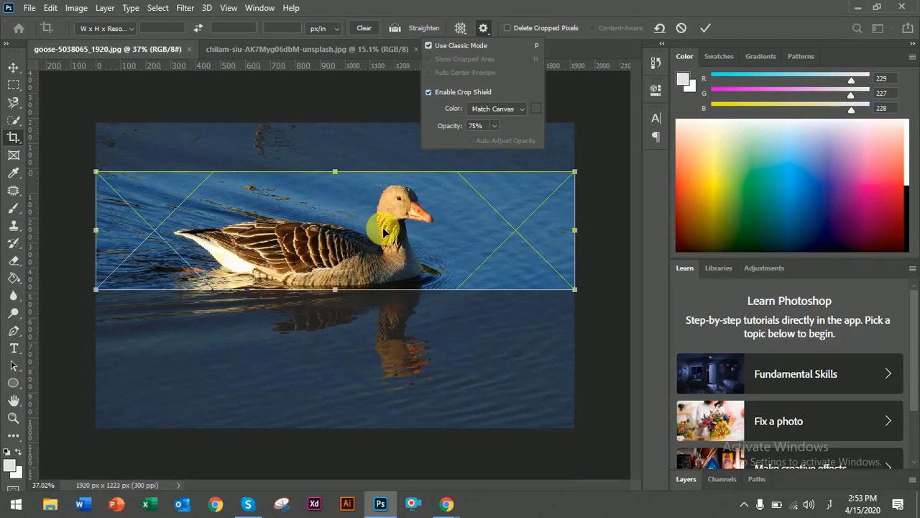
left_click_drag(448, 212, 442, 272)
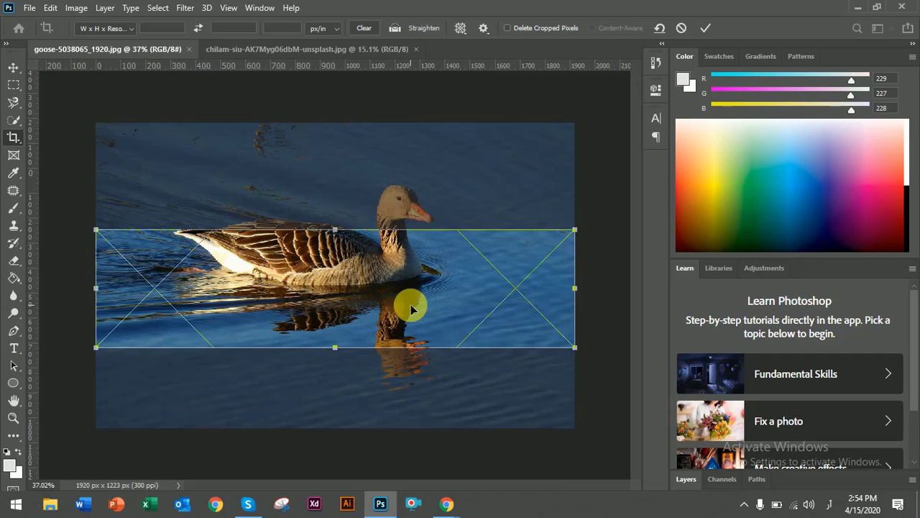
left_click_drag(411, 309, 410, 252)
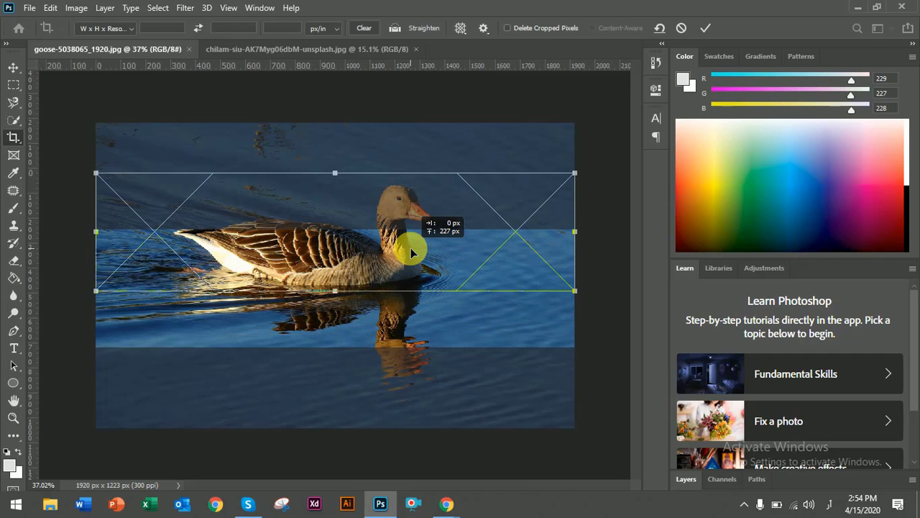
left_click(483, 28)
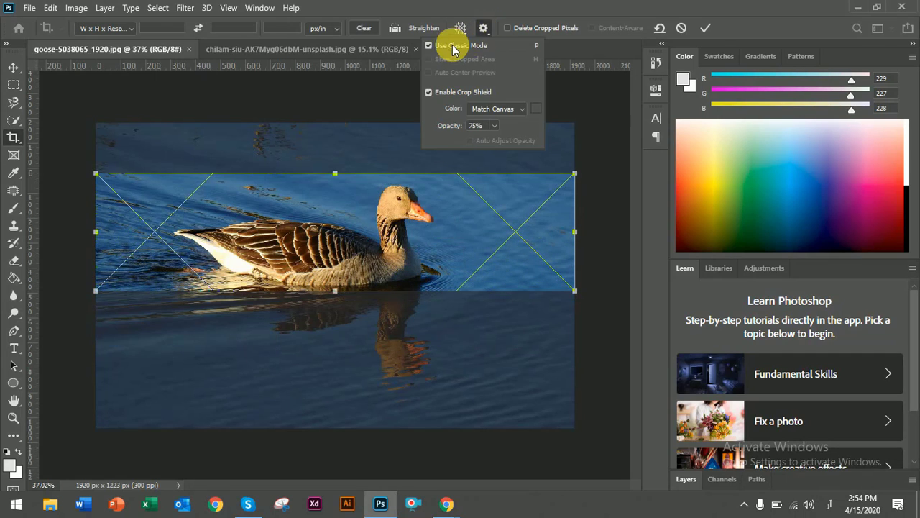
left_click(429, 45)
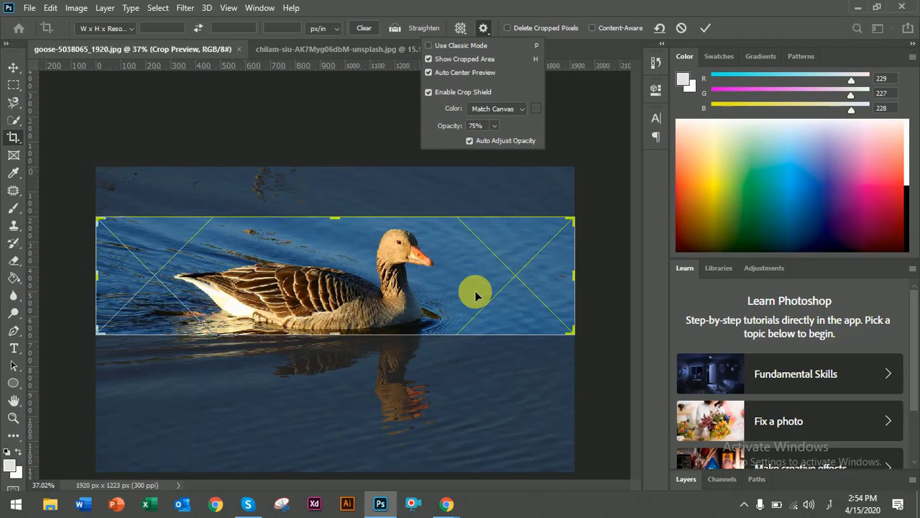
Slide the photo behind the crop box to reposition the goose and hide the rulers
left_click_drag(476, 295, 477, 251)
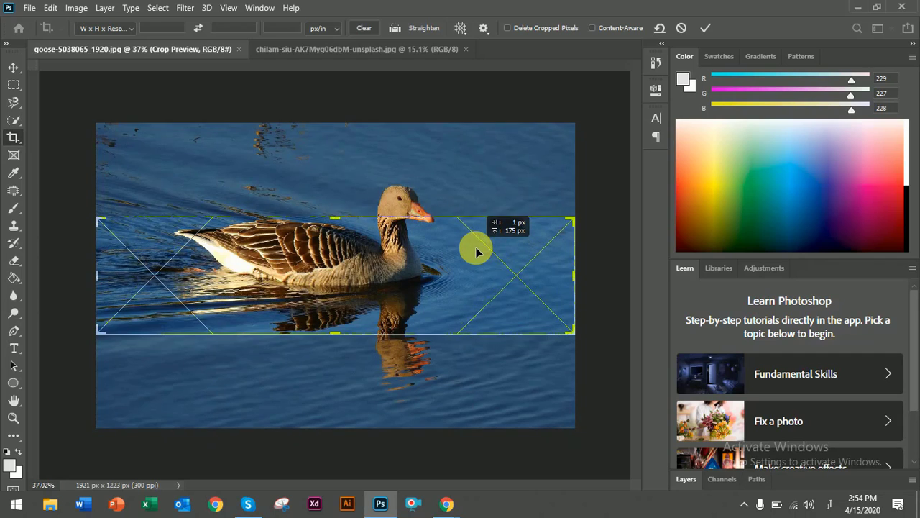
left_click_drag(476, 252, 471, 292)
key("ctrl+r")
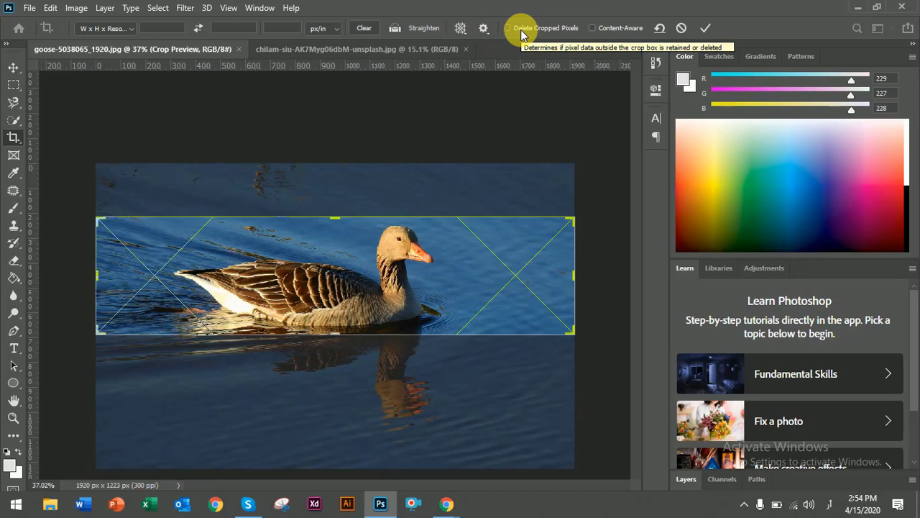
Enable Delete Cropped Pixels and commit the 1920 x 473 px panoramic crop
left_click(507, 29)
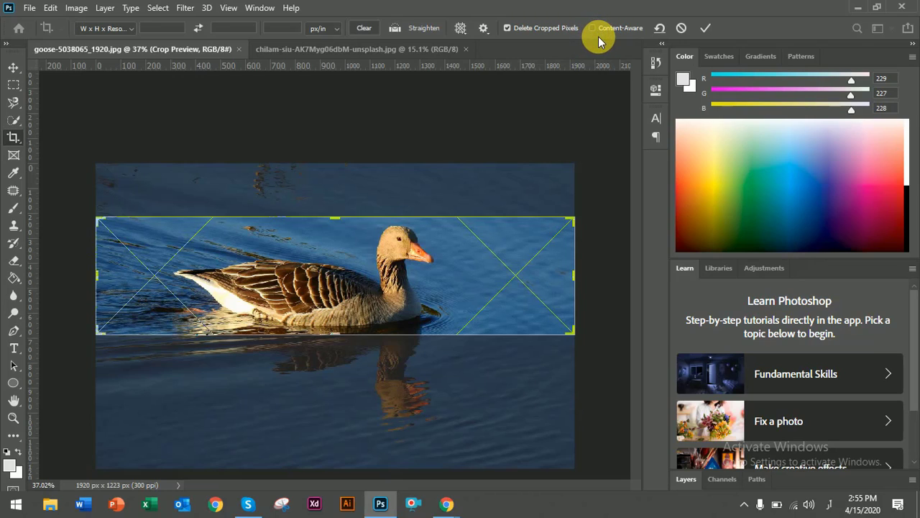
left_click(707, 29)
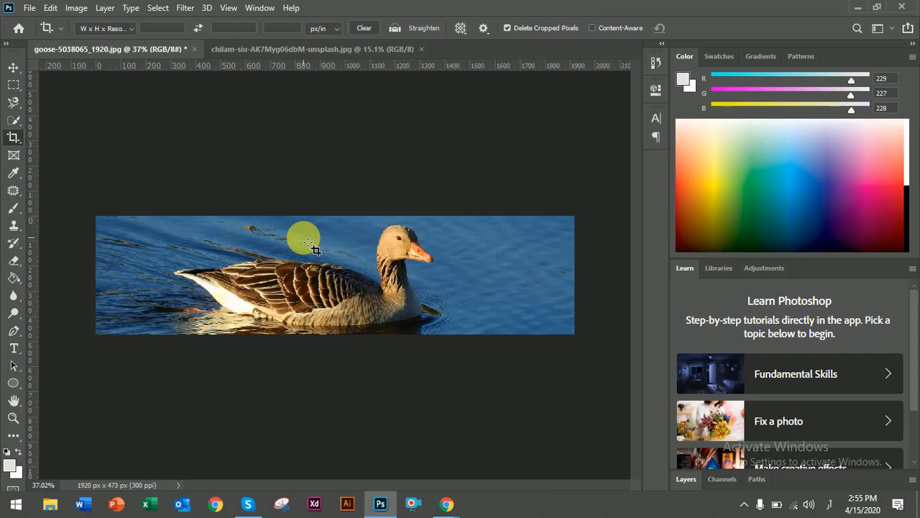
Cancel the Background-layer move warning, leaving the 1920 x 473 px goose strip unchanged, and show the crop tool variants
key("v")
left_click_drag(315, 240, 339, 291)
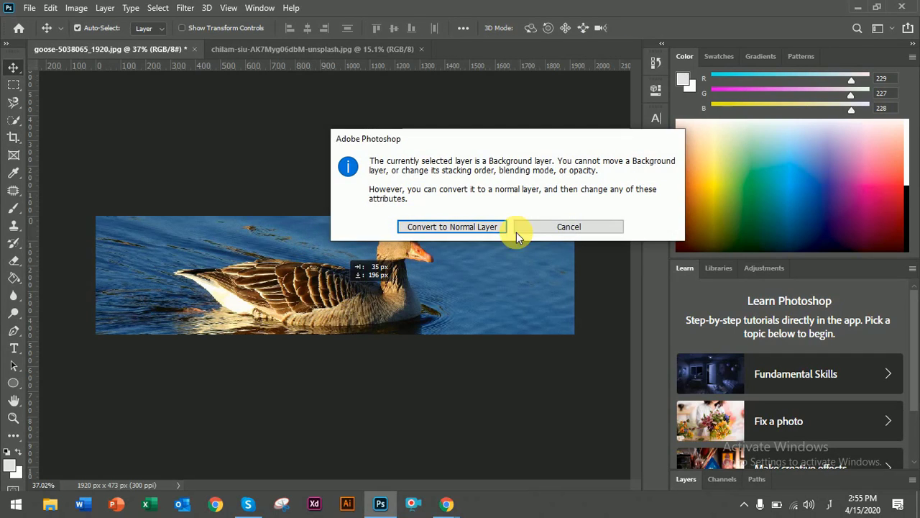
left_click(554, 227)
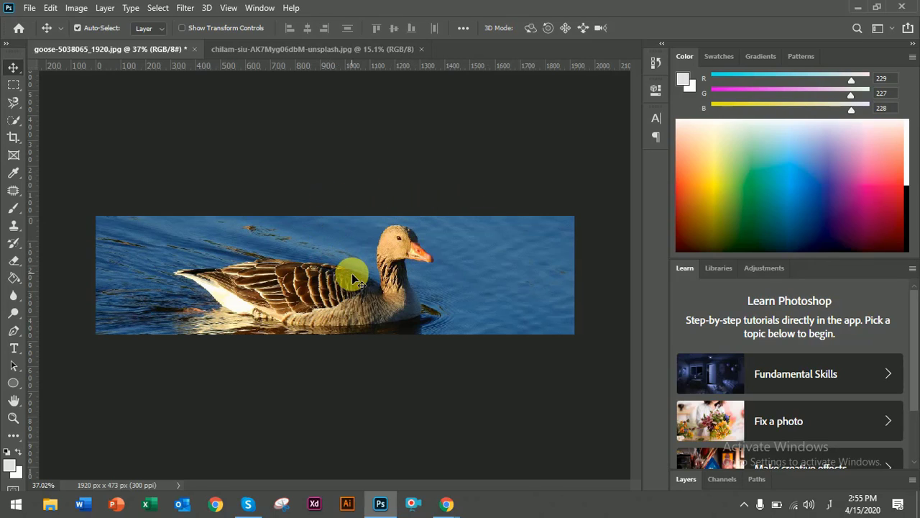
left_click(16, 138)
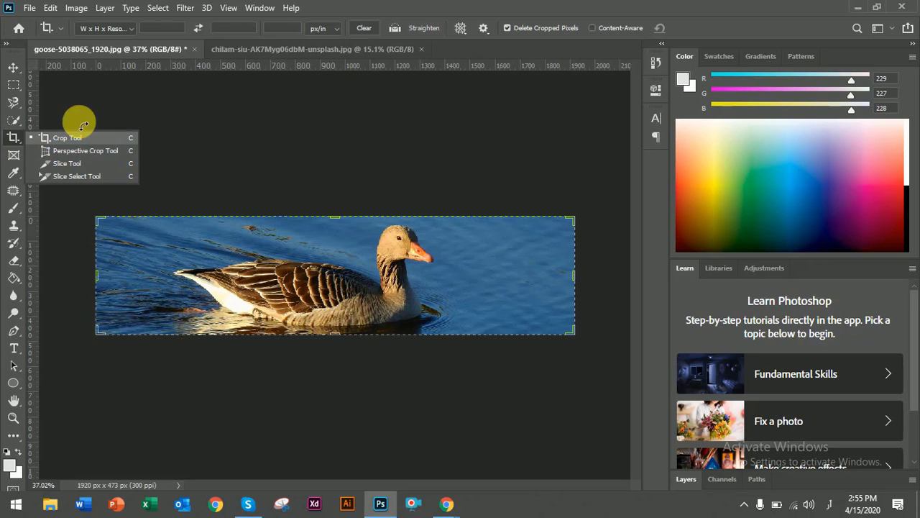
Switch to the chilam-siu neon photo and frame a crop strip around the Love Lens and Hair Kiss signs
left_click(287, 49)
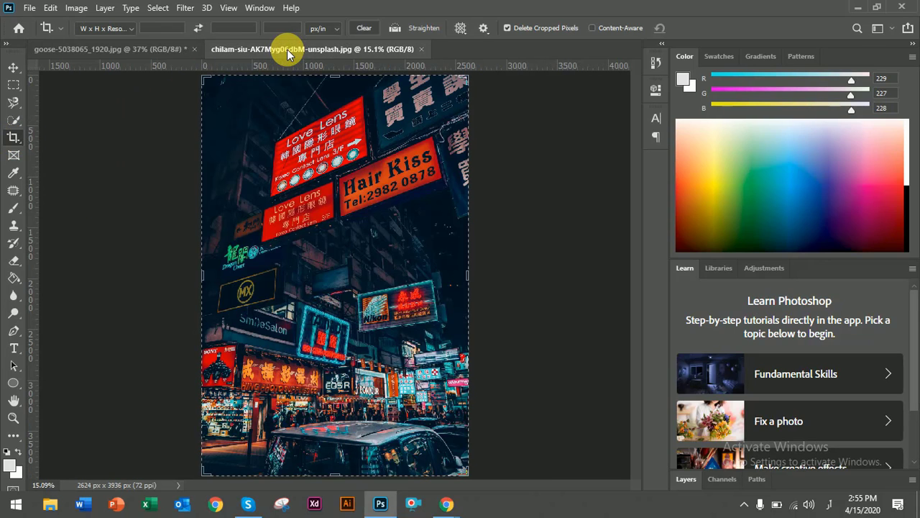
right_click(13, 137)
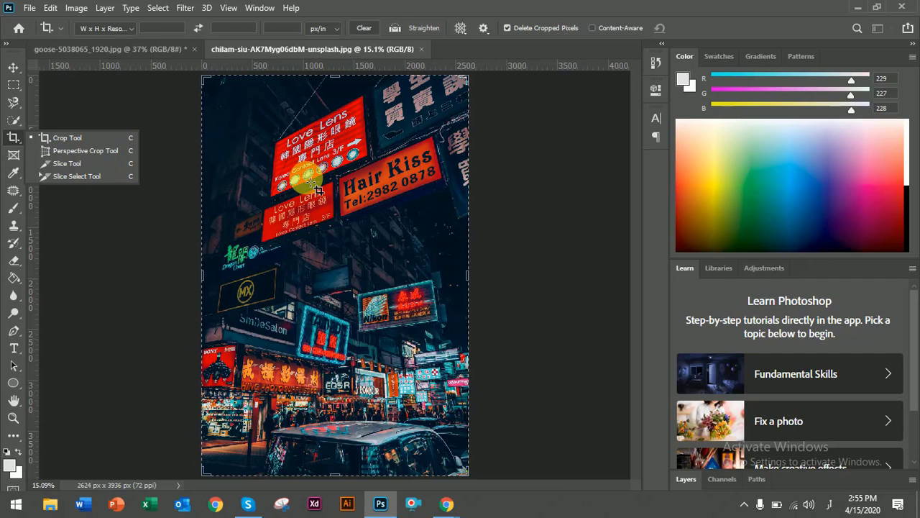
left_click(64, 139)
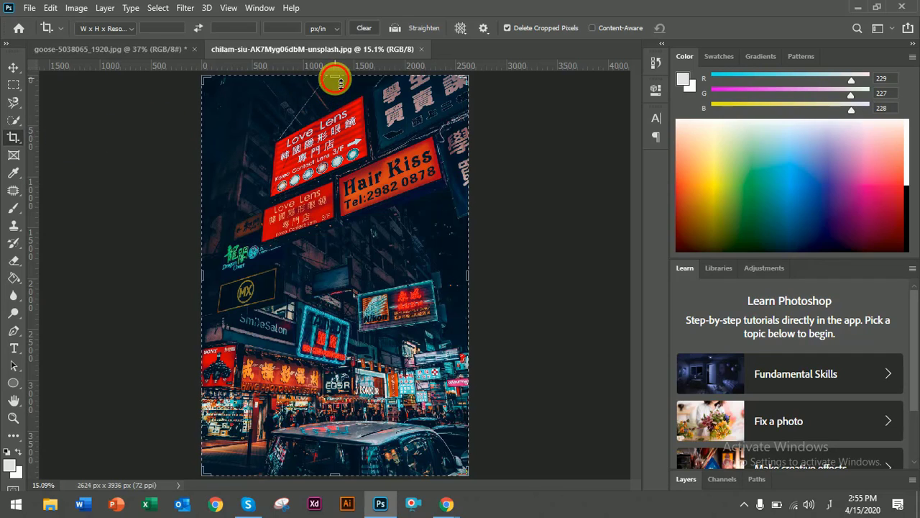
mouse_move(339, 82)
left_mouse_down()
mouse_move(344, 295)
mouse_move(331, 329)
left_mouse_up()
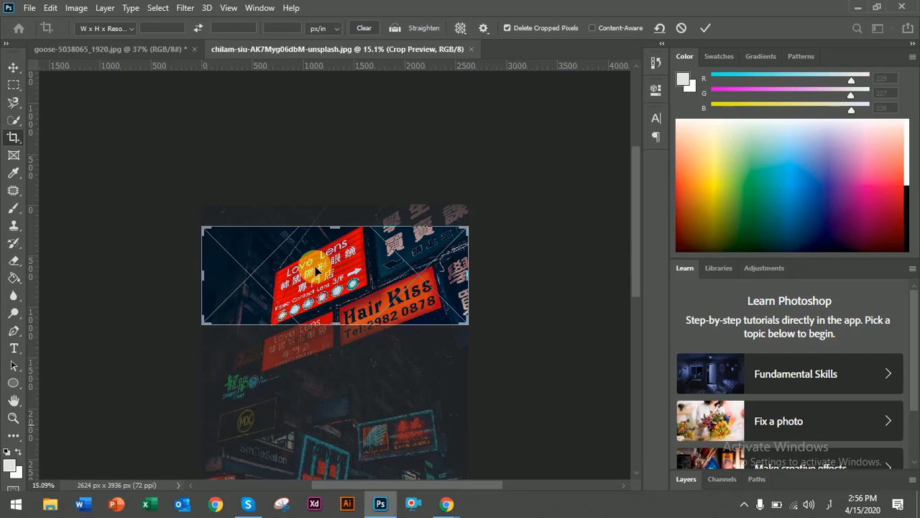
right_click(13, 139)
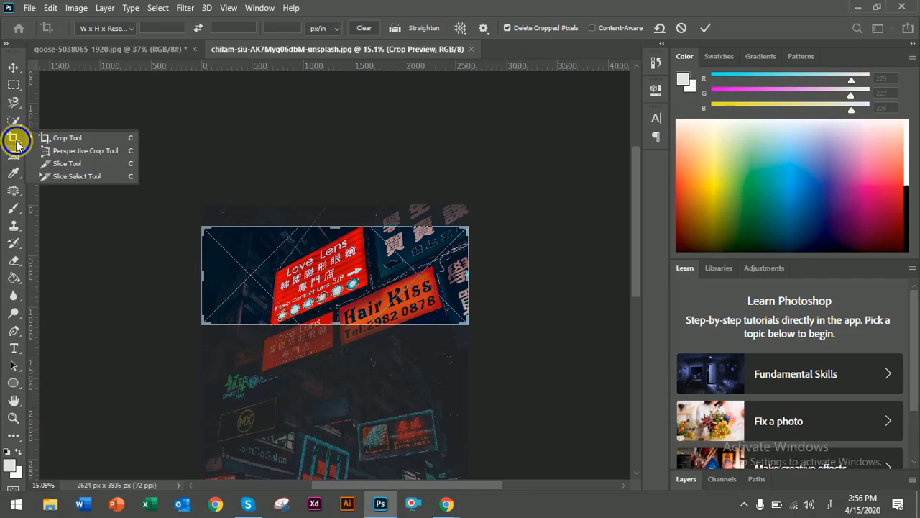
Choose Perspective Crop, undo the strip crop, and zoom in on the top Love Lens sign
left_click(61, 152)
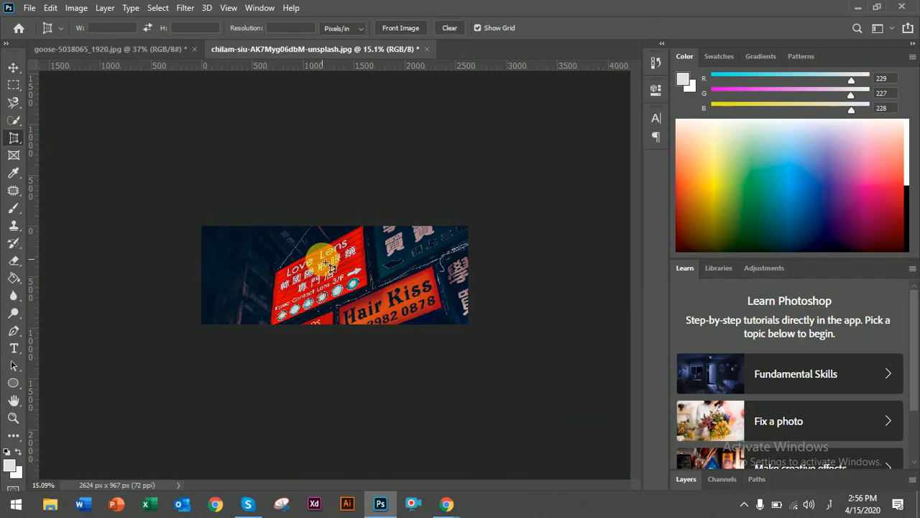
key("ctrl+z")
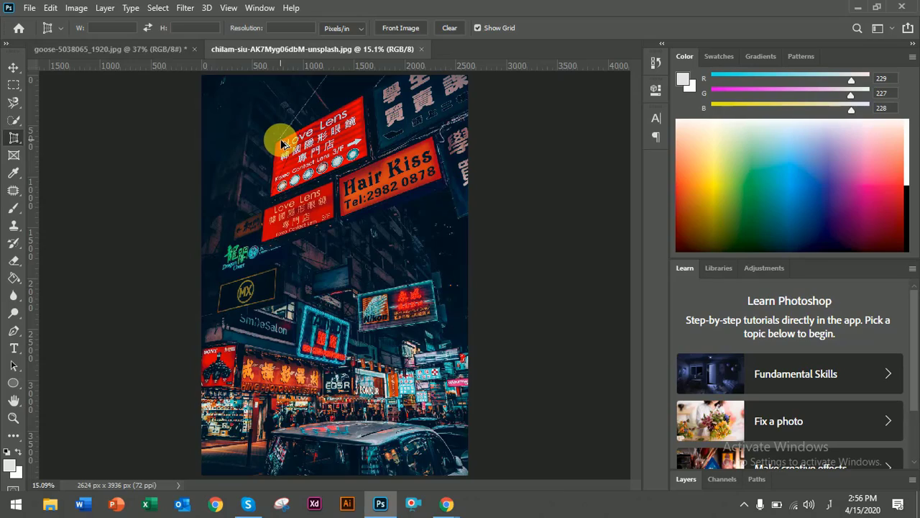
scroll(277, 140, "up", 2)
scroll(275, 139, "up", 2)
scroll(276, 139, "up", 2)
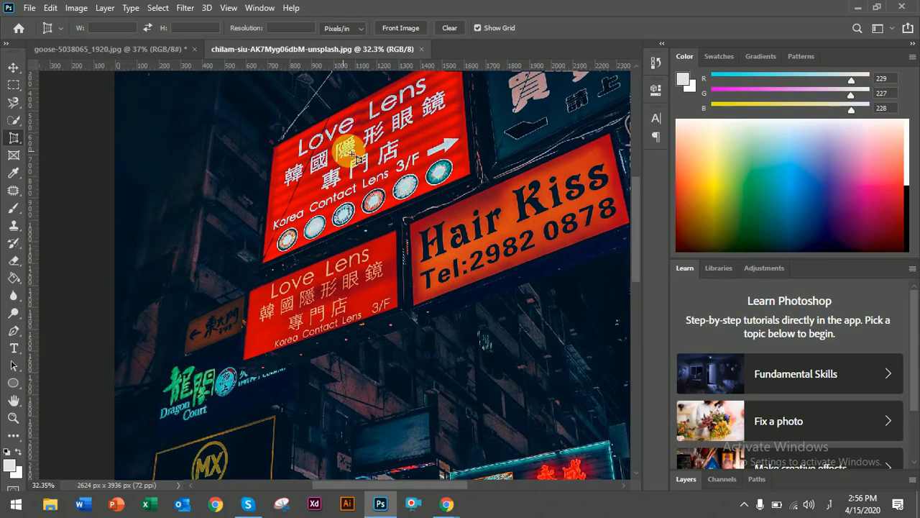
left_click_drag(352, 155, 352, 239)
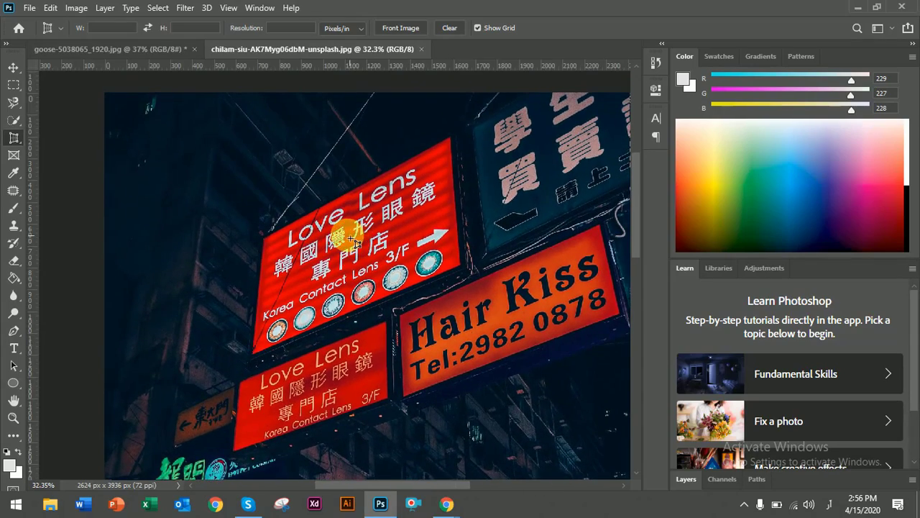
scroll(348, 234, "up", 1)
scroll(346, 234, "up", 1)
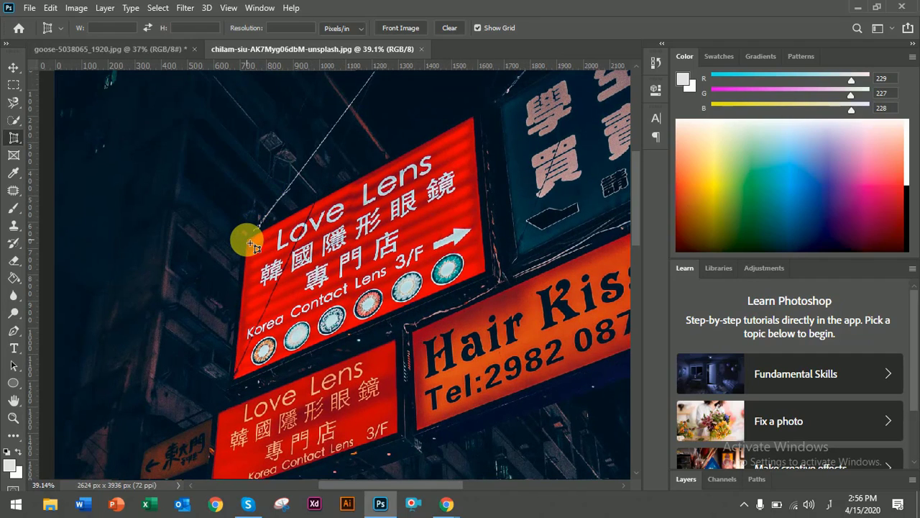
Fit a perspective crop grid to the four corners of the tilted Love Lens sign
left_click_drag(248, 241, 489, 273)
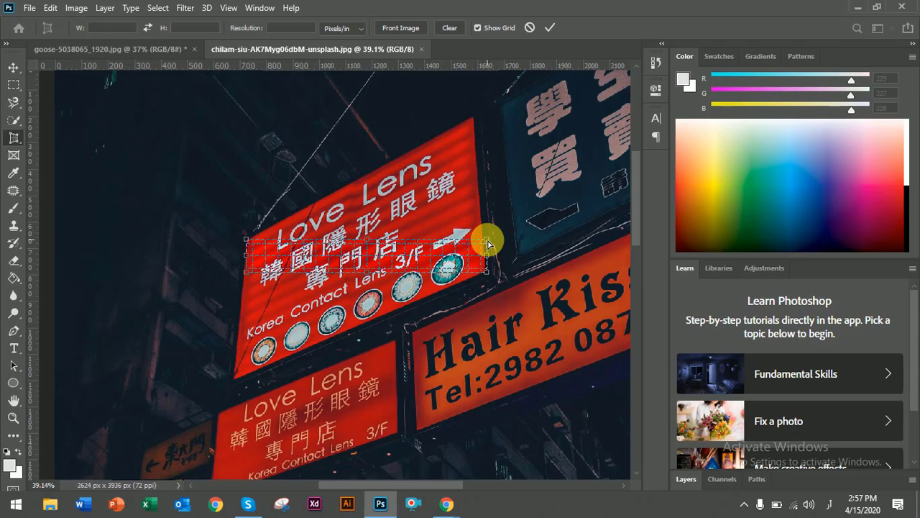
left_click_drag(488, 245, 475, 118)
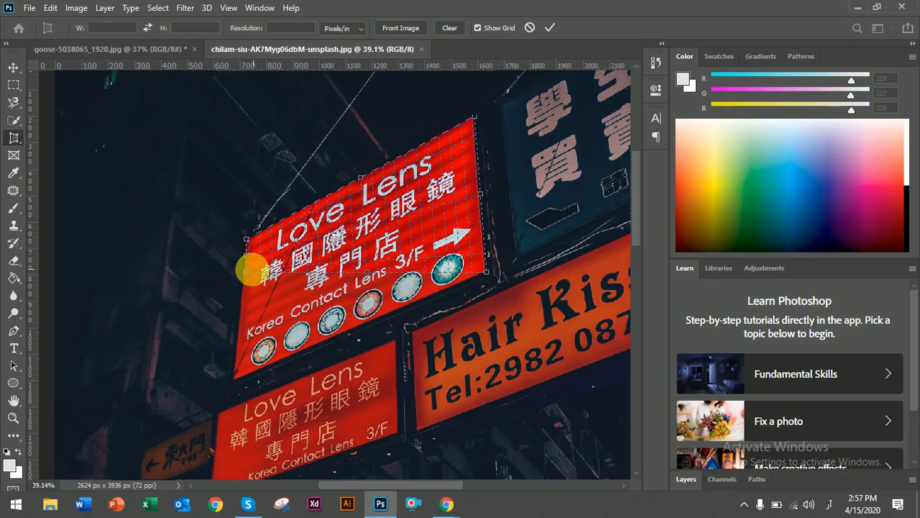
mouse_move(250, 271)
left_mouse_down()
mouse_move(242, 267)
mouse_move(232, 381)
left_mouse_up()
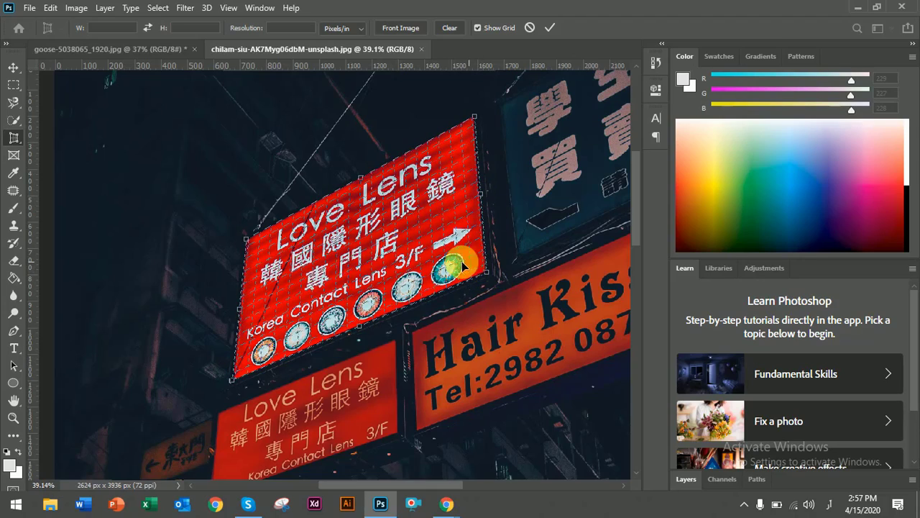
Commit the perspective crop, flattening the Love Lens sign into a 1251 × 877 px image
left_click(550, 27)
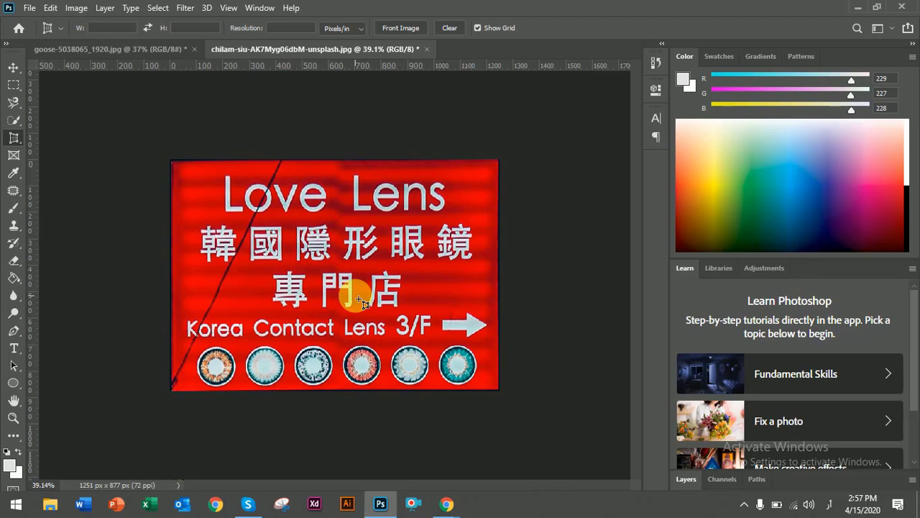
right_click(17, 143)
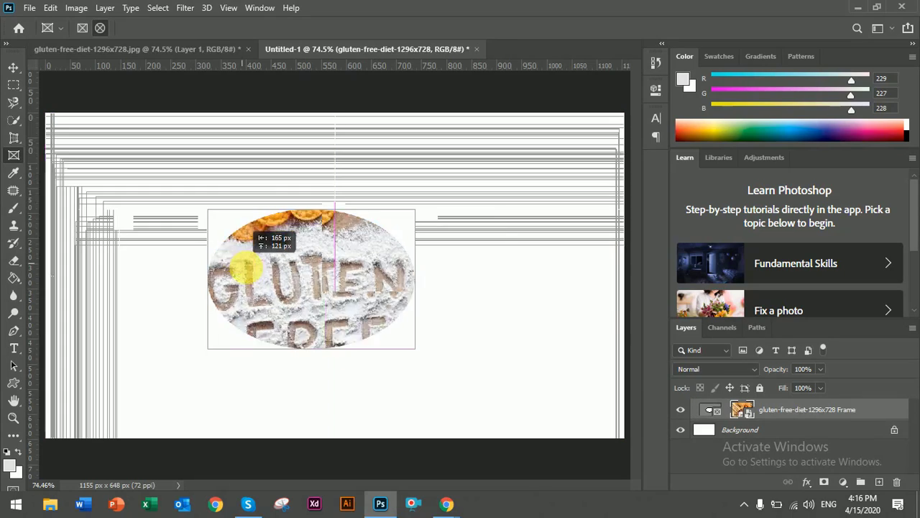
Draw a grey triangle with the Polygon tool over the gluten-free-diet photo
left_click_drag(245, 269, 245, 244)
right_click(415, 216)
right_click(359, 266)
right_click(14, 383)
left_click(79, 382)
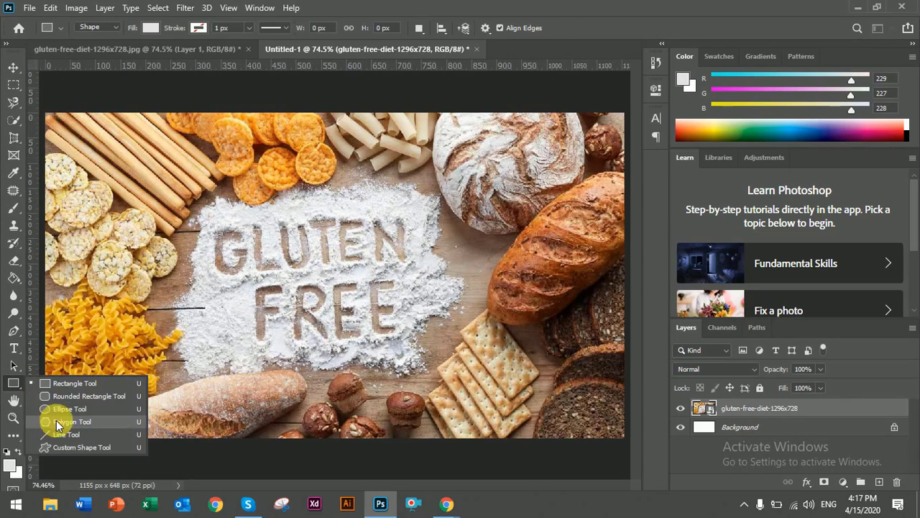
left_click(51, 415)
left_click_drag(228, 213, 338, 272)
Place the Polygon 1 triangle layer below the photo and clip the photo to it
key("v")
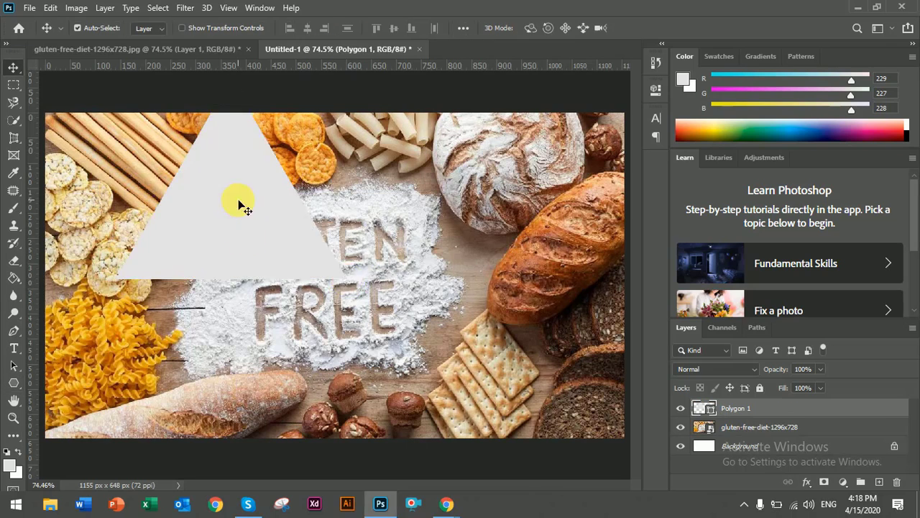
left_click_drag(241, 205, 334, 285)
left_click_drag(748, 409, 775, 432)
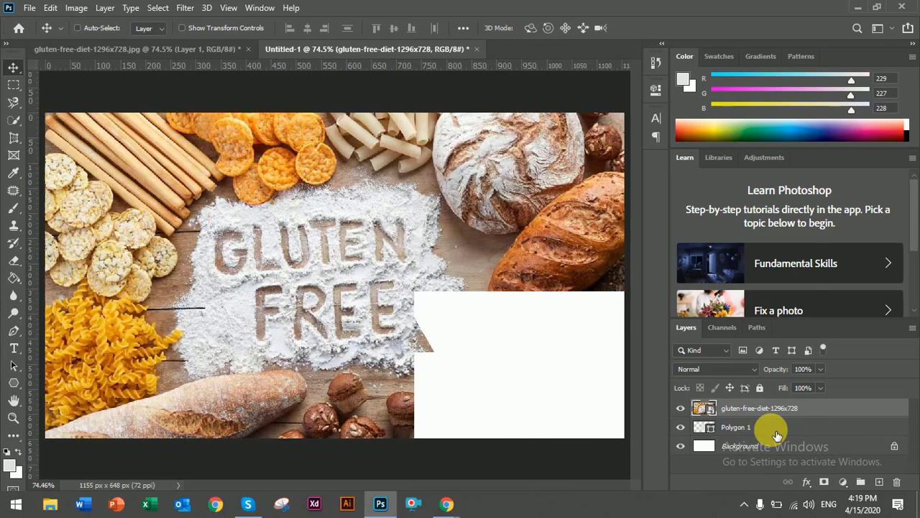
right_click(764, 422)
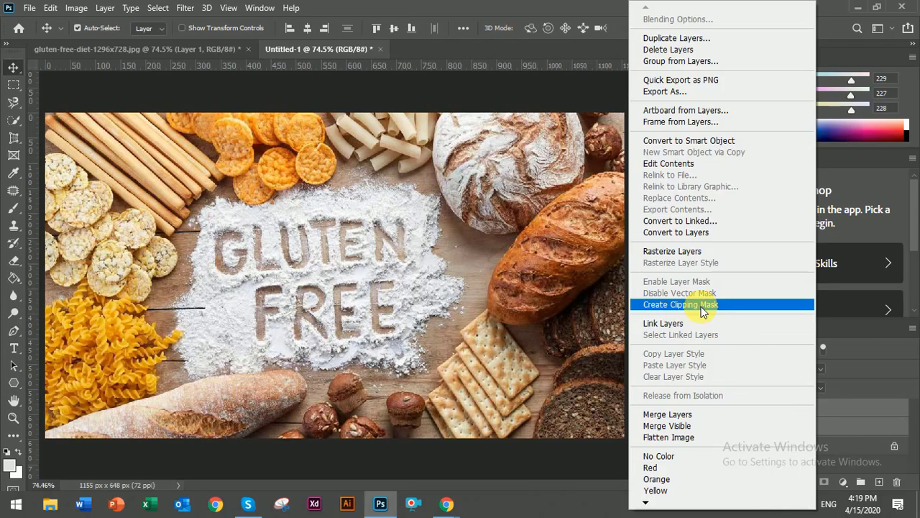
right_click(761, 410)
left_click(681, 304)
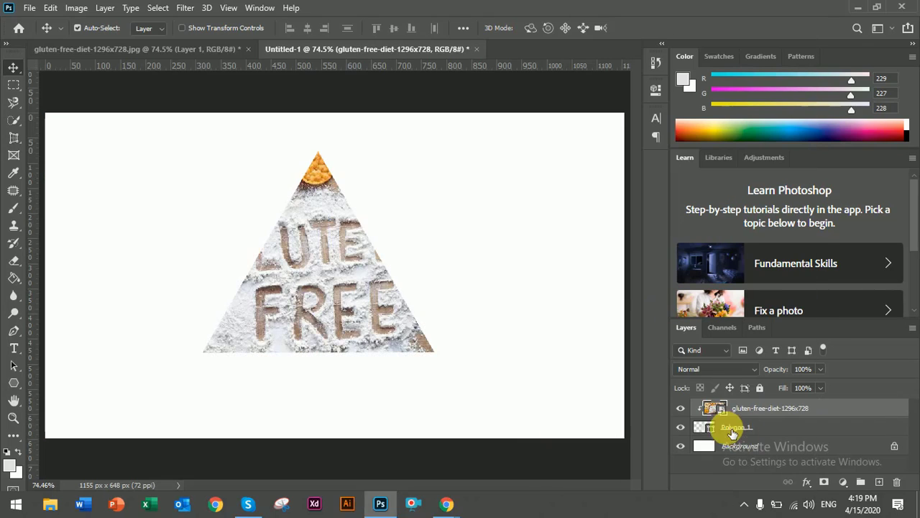
Enlarge the triangle with Free Transform and reposition the photo inside it
left_click(732, 432)
key("ctrl+t")
left_click_drag(438, 150, 460, 127)
key("Return")
mouse_move(322, 273)
left_mouse_down()
mouse_move(336, 342)
mouse_move(337, 302)
left_mouse_up()
left_click_drag(13, 173, 71, 198)
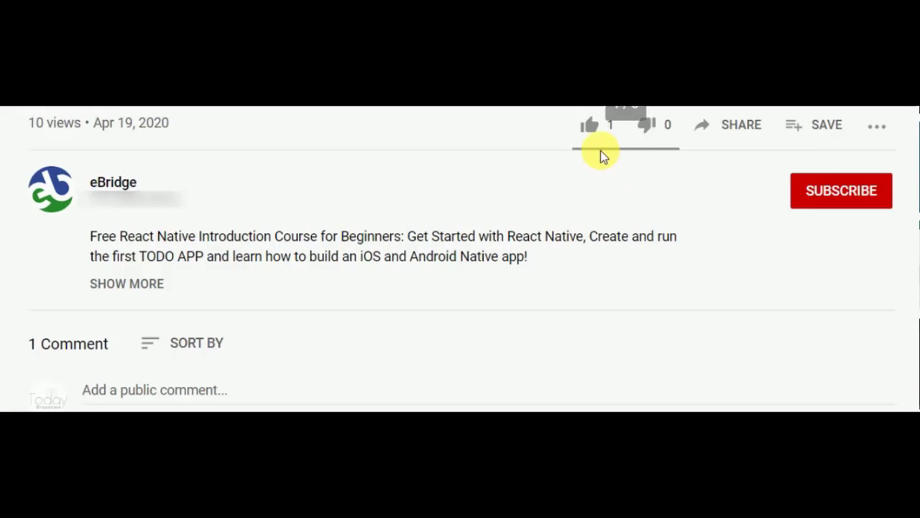
Like the course video, subscribe with All notifications, and bring up its share options
left_click(590, 126)
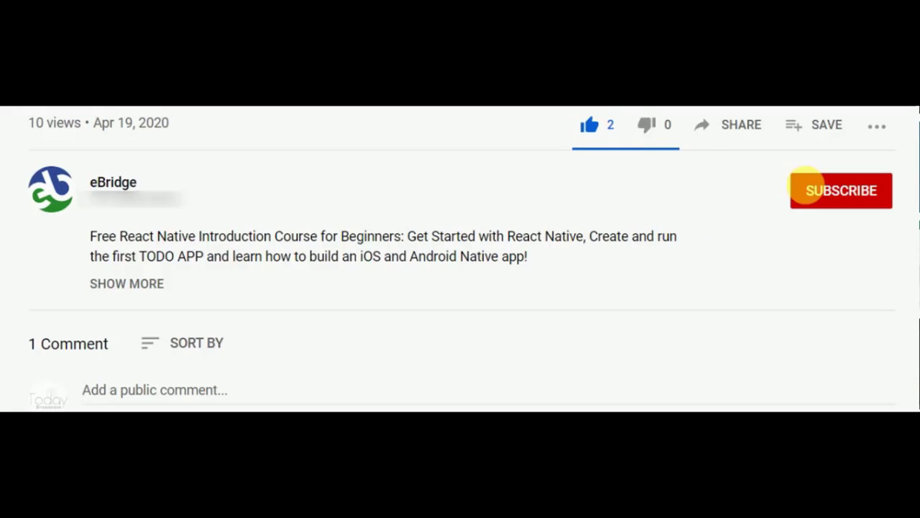
left_click(836, 194)
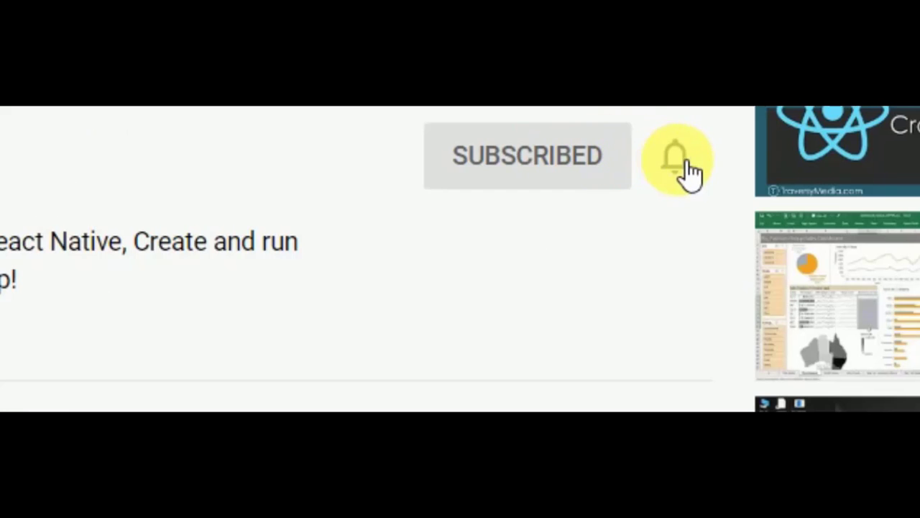
left_click(687, 169)
left_click(715, 242)
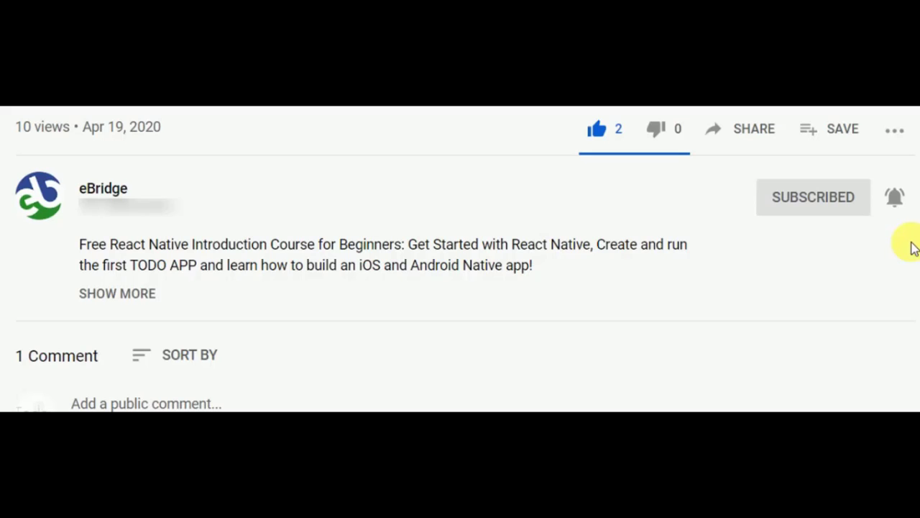
left_click(761, 132)
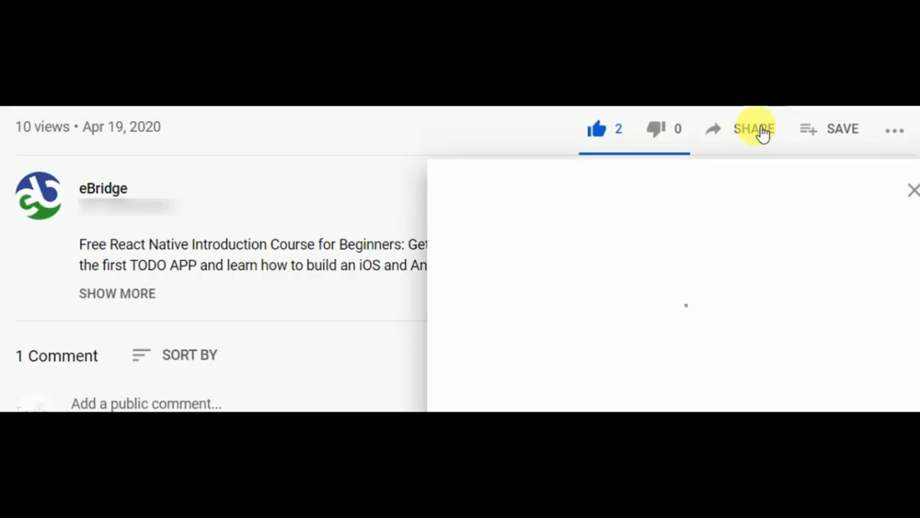